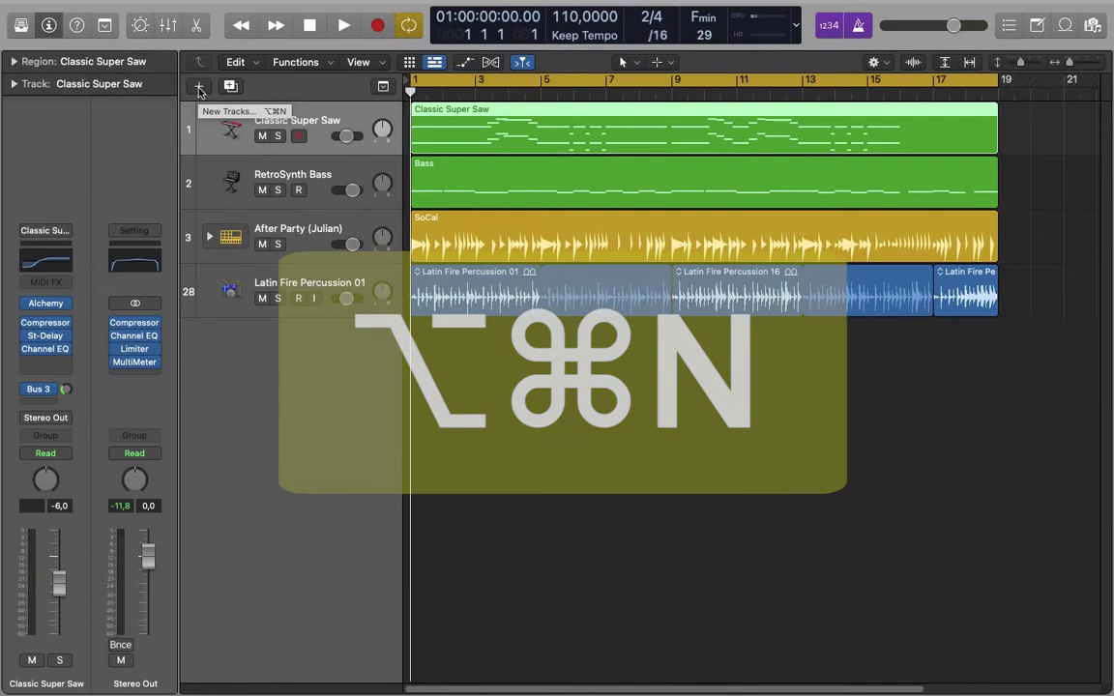
- Create one Guitar or Bass track using Input 1, Output 1 + 2 and the default patch
left_click(198, 91)
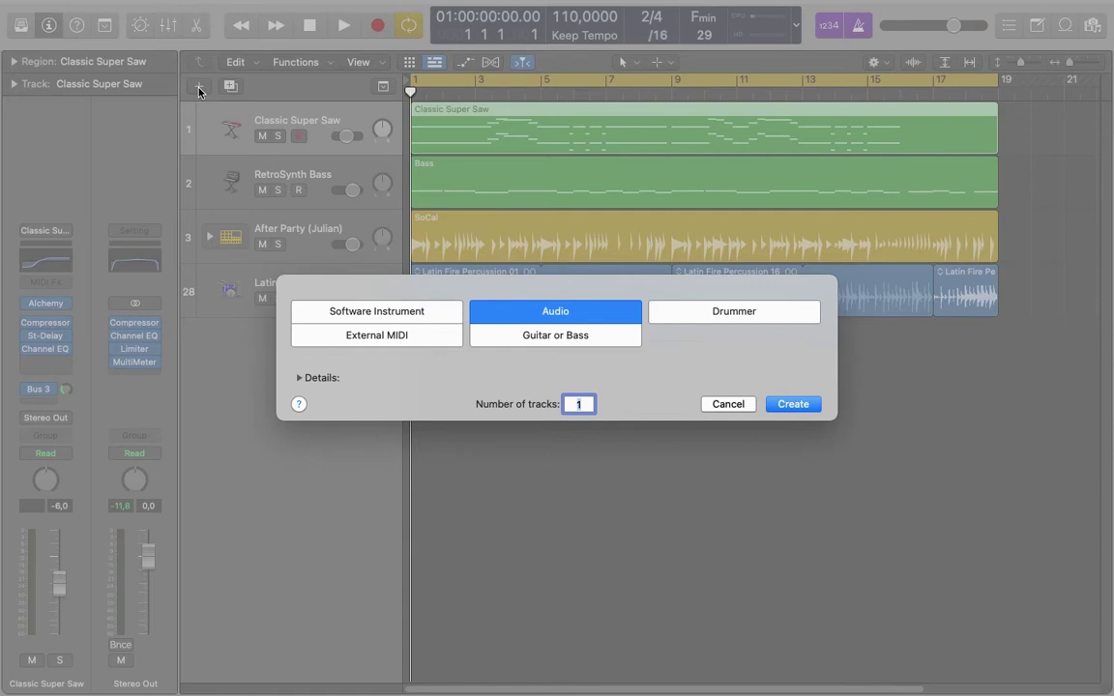
left_click(548, 339)
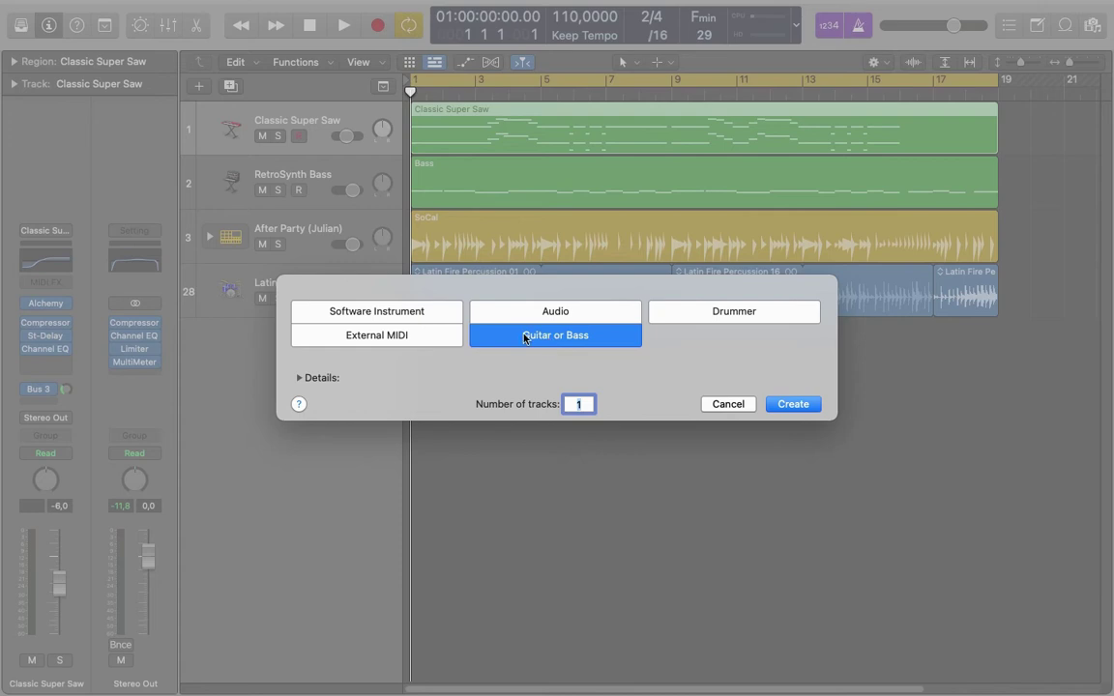
left_click(300, 378)
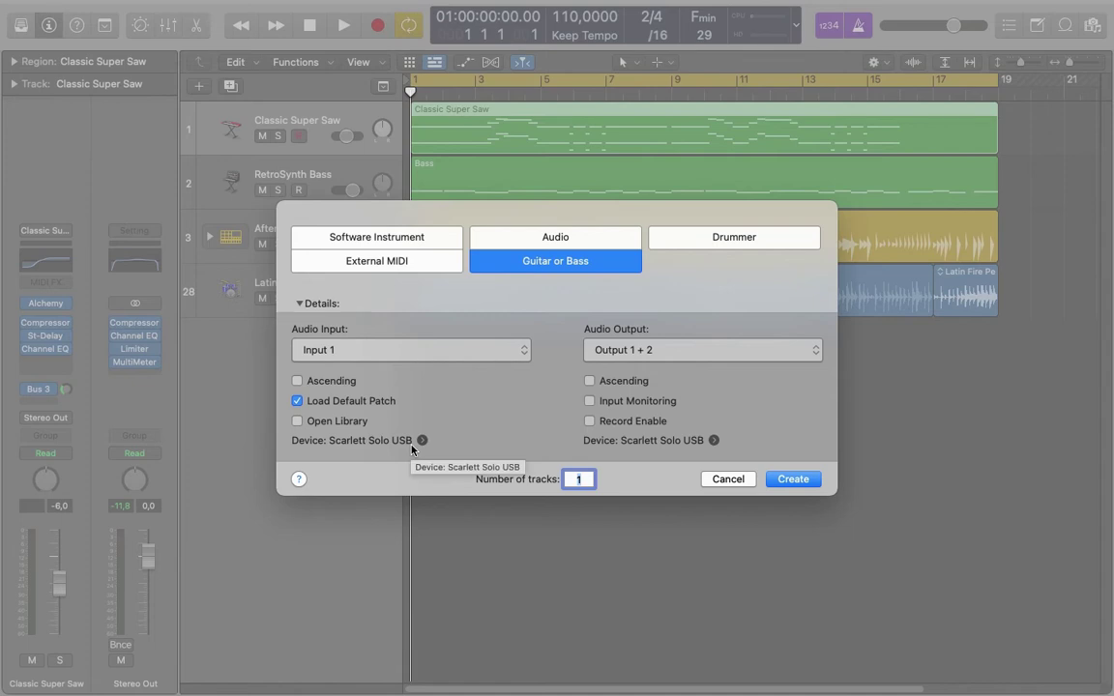
left_click(656, 356)
mouse_move(779, 373)
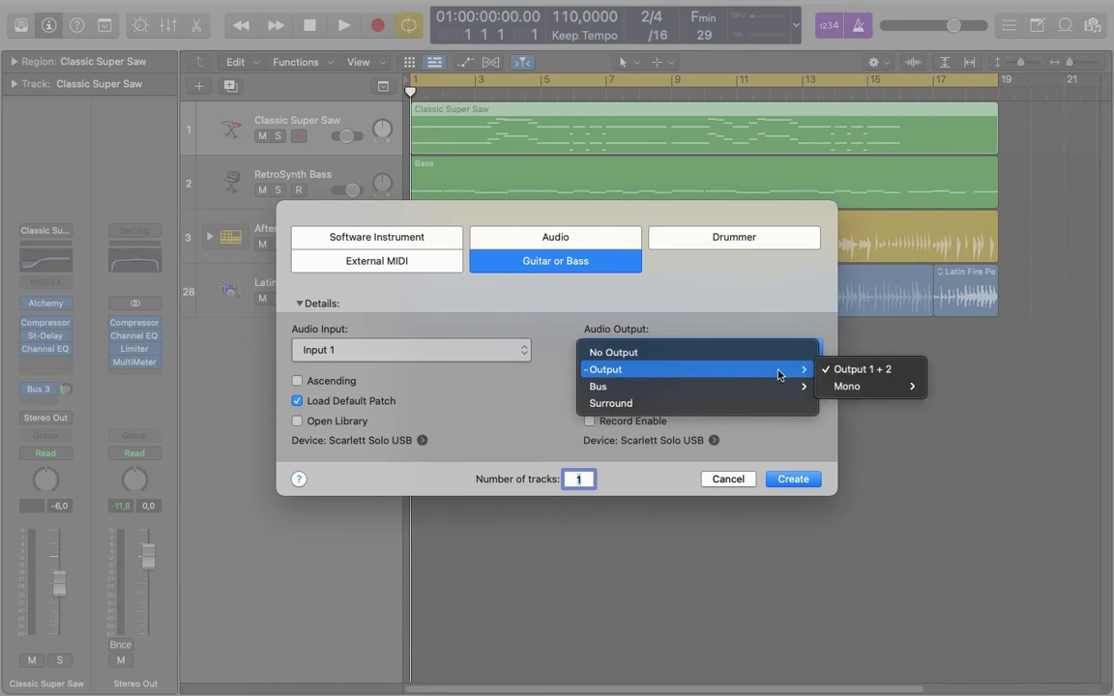
left_click(870, 371)
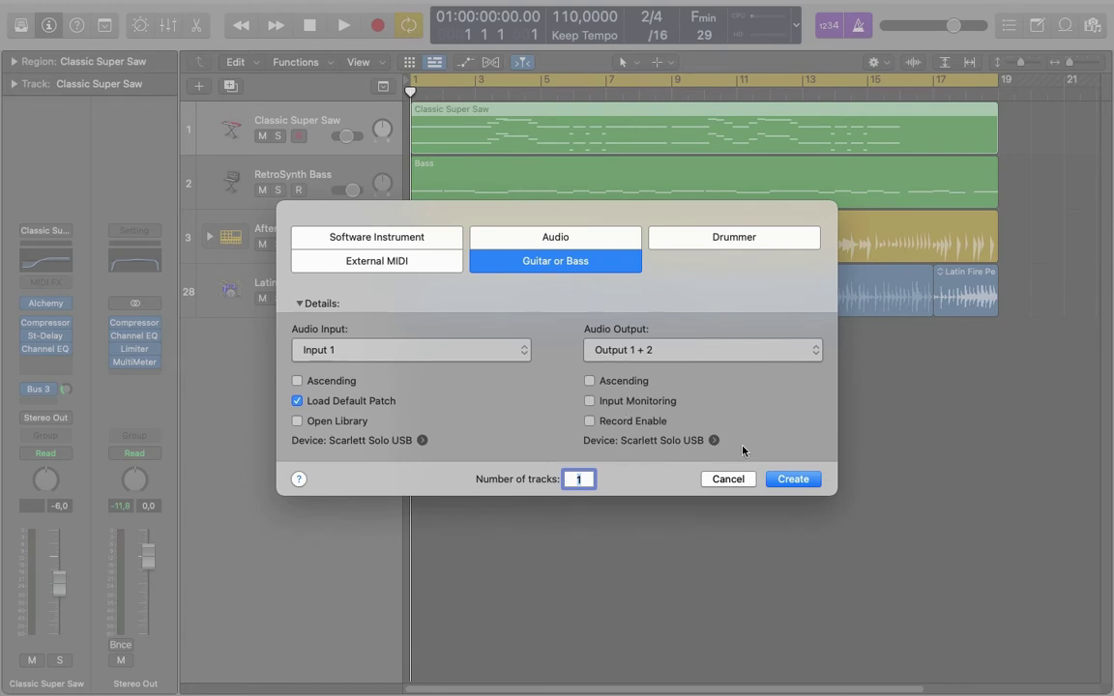
left_click(793, 480)
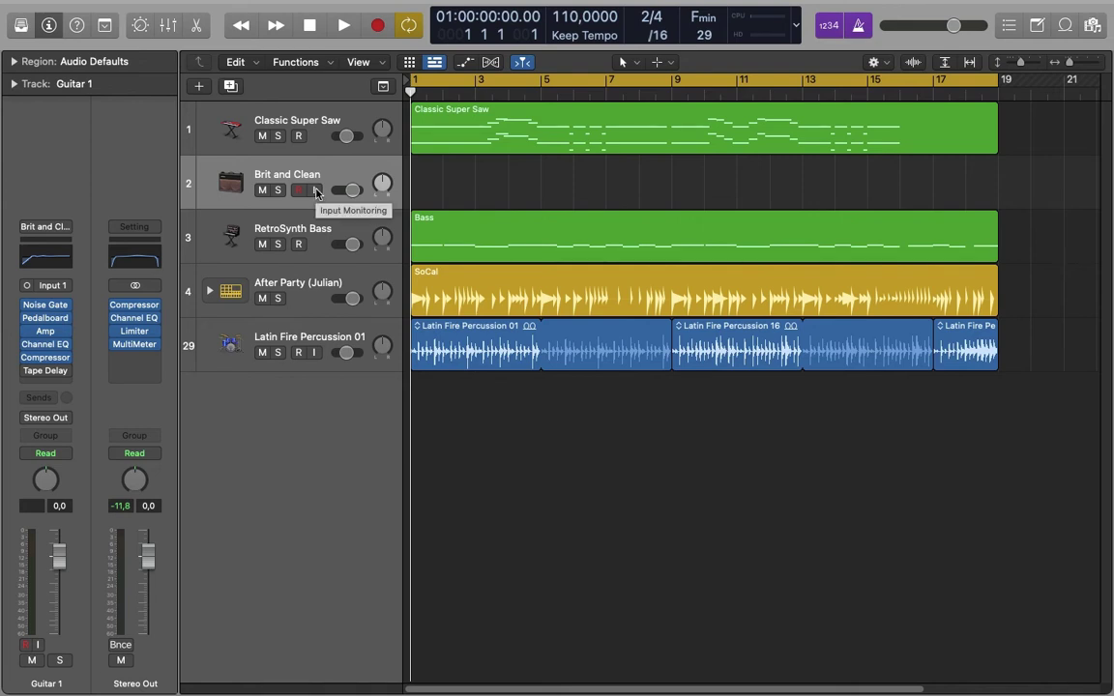
- Enable input monitoring on the Brit and Clean guitar track and raise its volume to about 1.0 dB
left_click(317, 190)
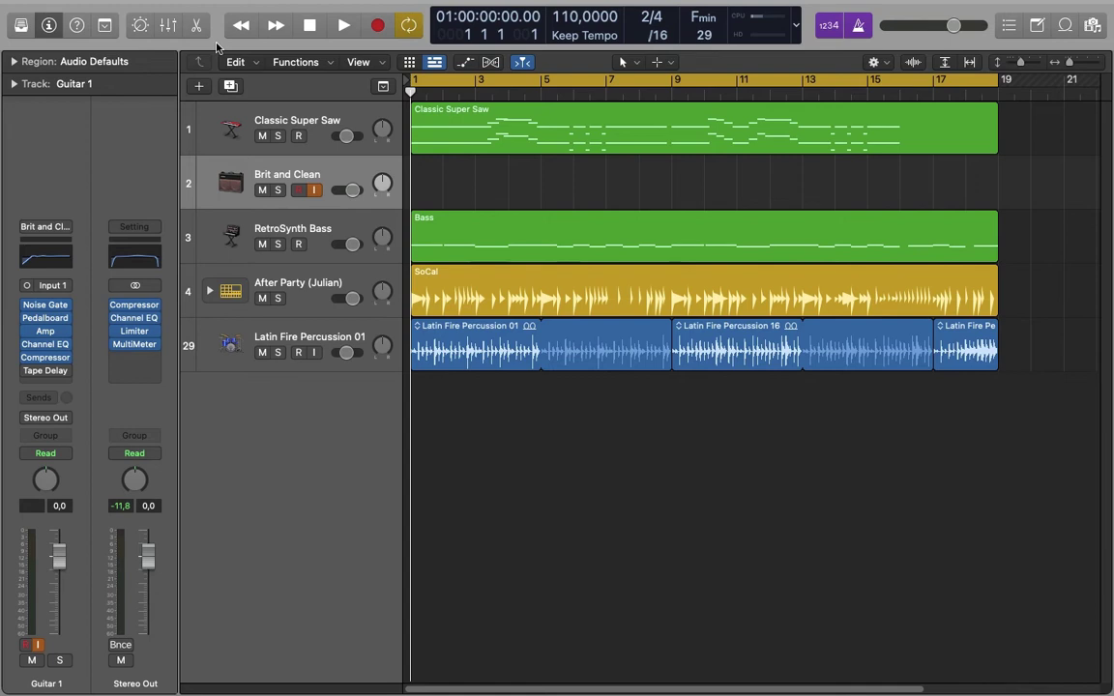
key("z")
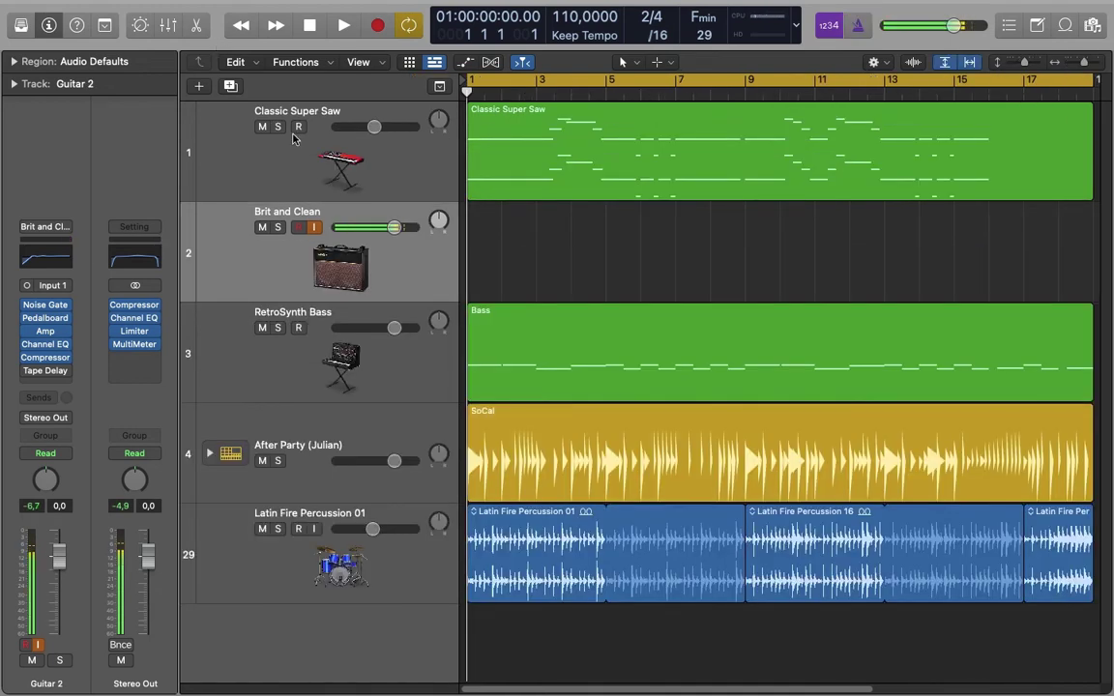
left_click(394, 226)
left_click_drag(395, 226, 398, 227)
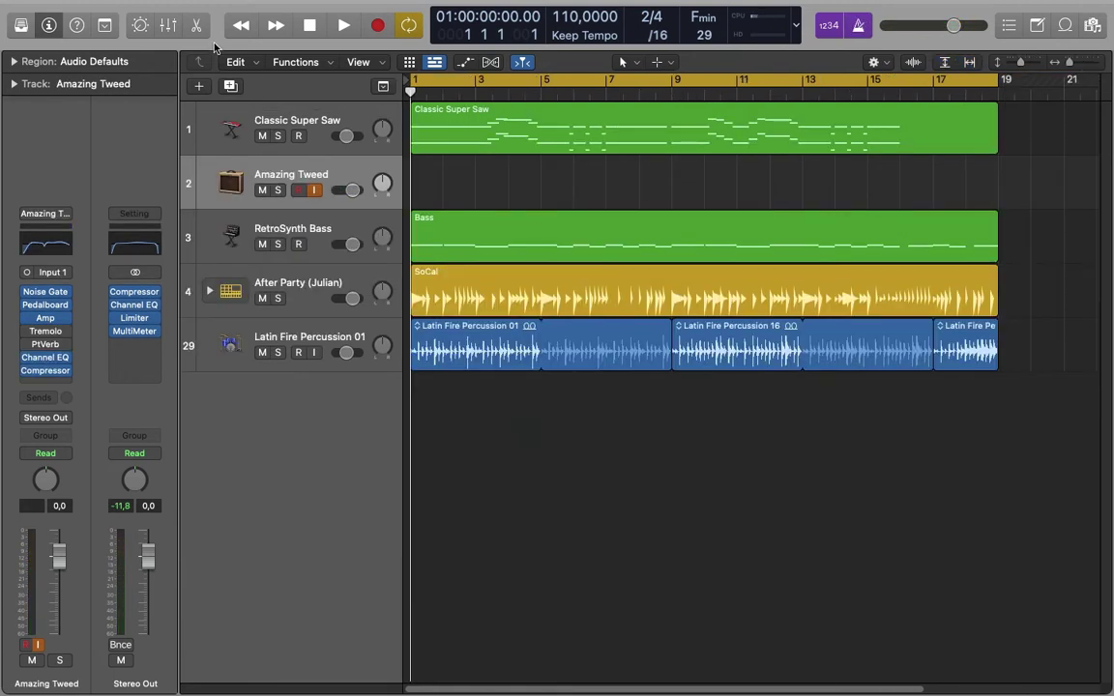
- Open the sound Library, browse the Crunch and Distorted Guitar categories, and select Amazing Tweed under Clean Guitar
left_click(17, 23)
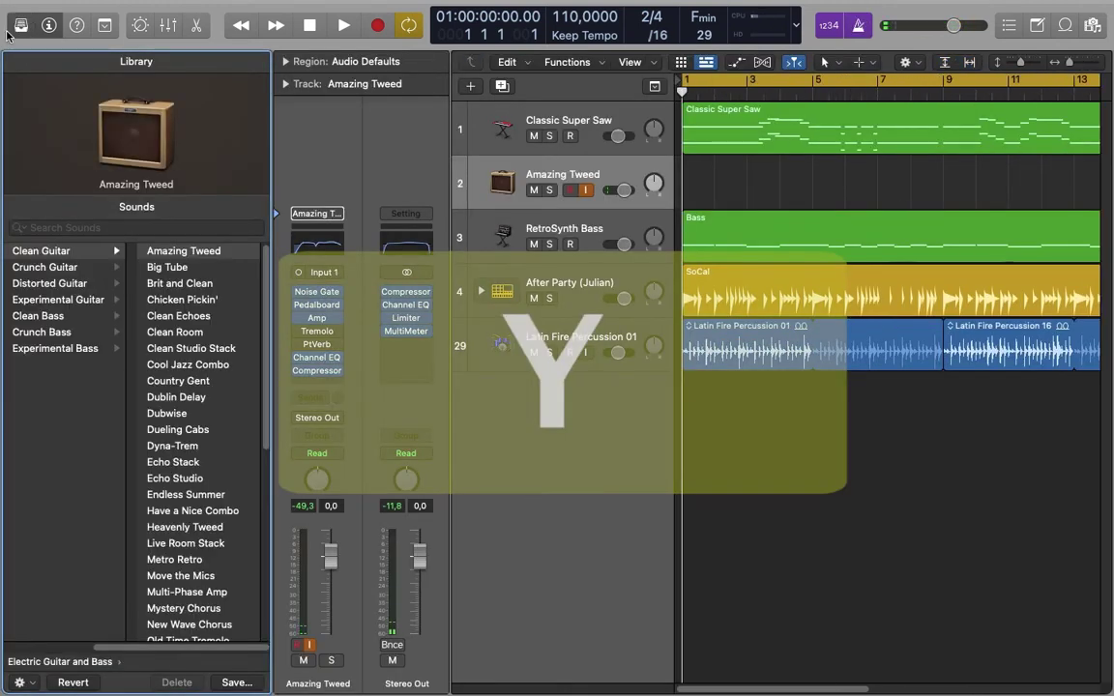
left_click(49, 267)
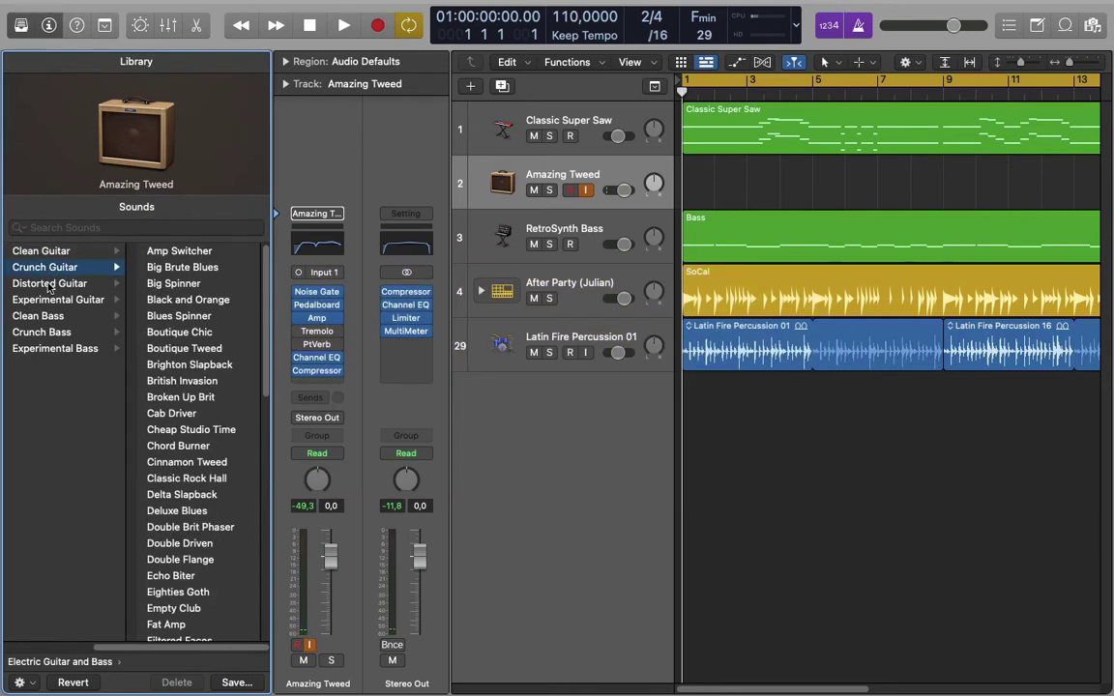
key("Down")
left_click(60, 253)
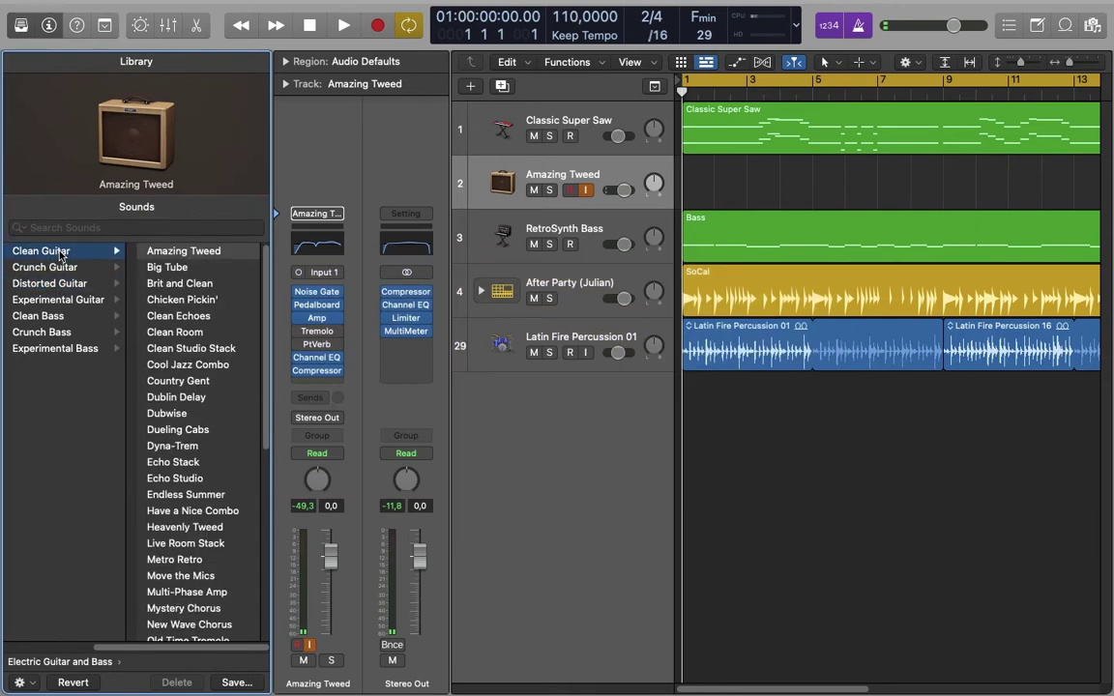
left_click(192, 254)
key("z")
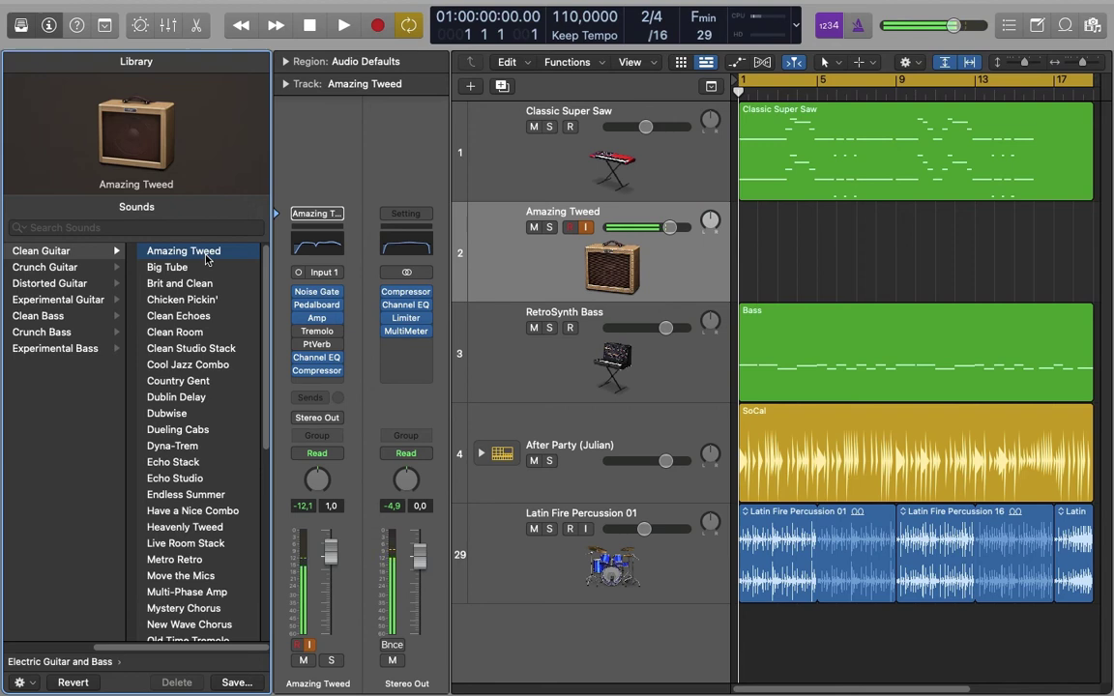
- Audition the Clean Guitar patches from Big Tube to Clean Room, load Clean Studio Stack on the guitar track, and close the Library
left_click(202, 270)
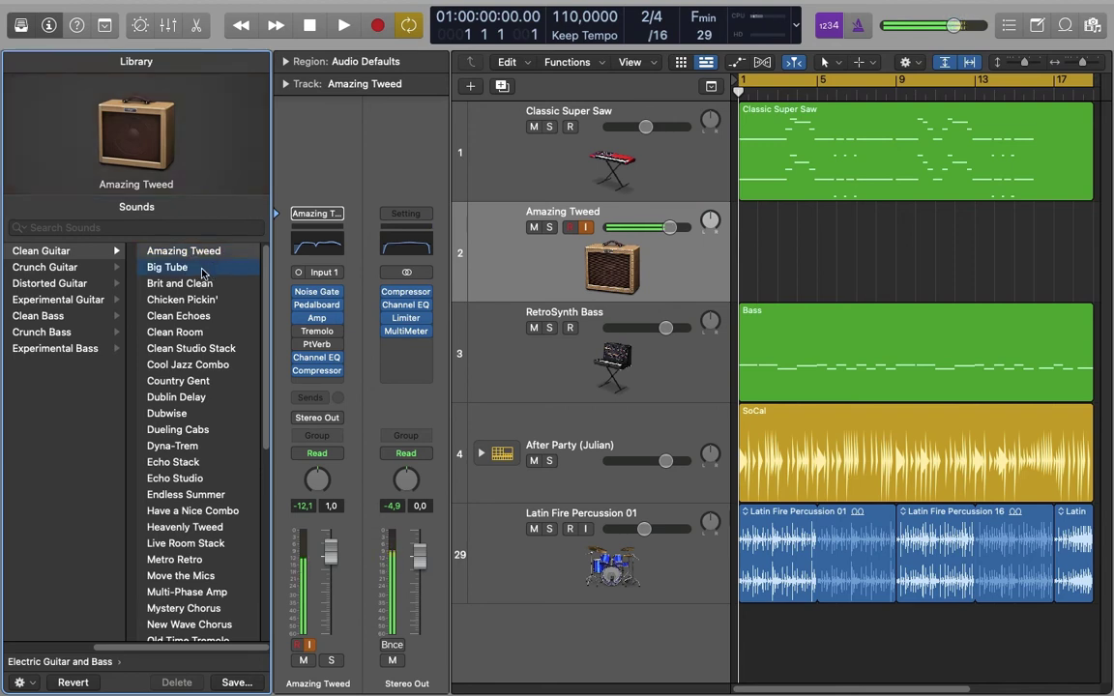
left_click(200, 284)
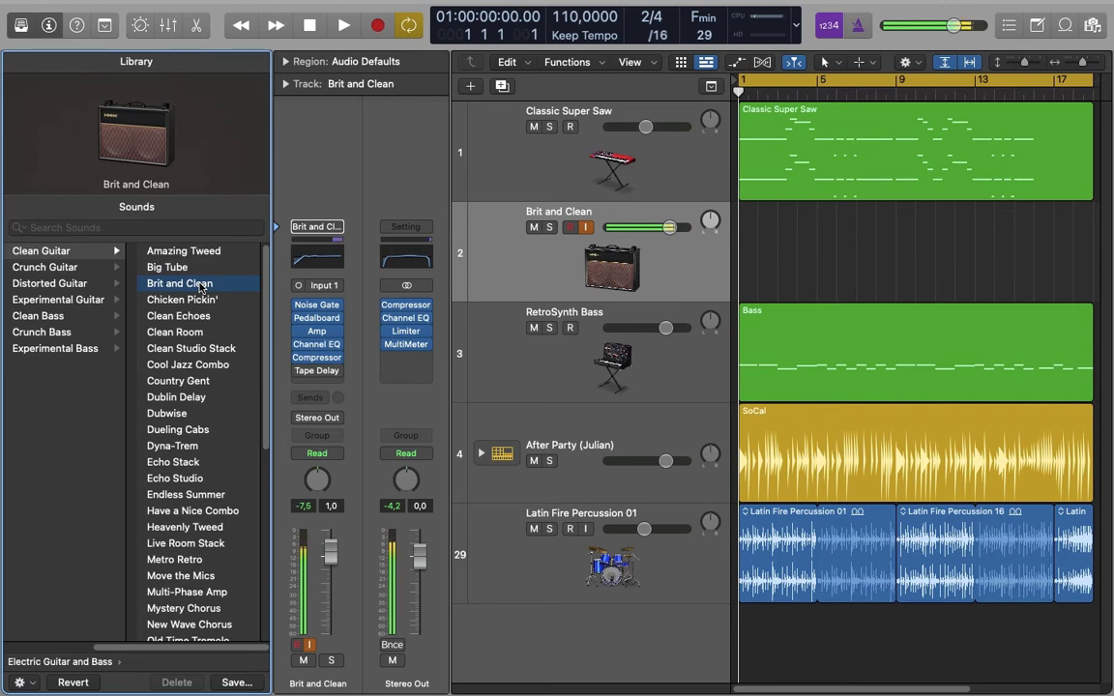
left_click(200, 301)
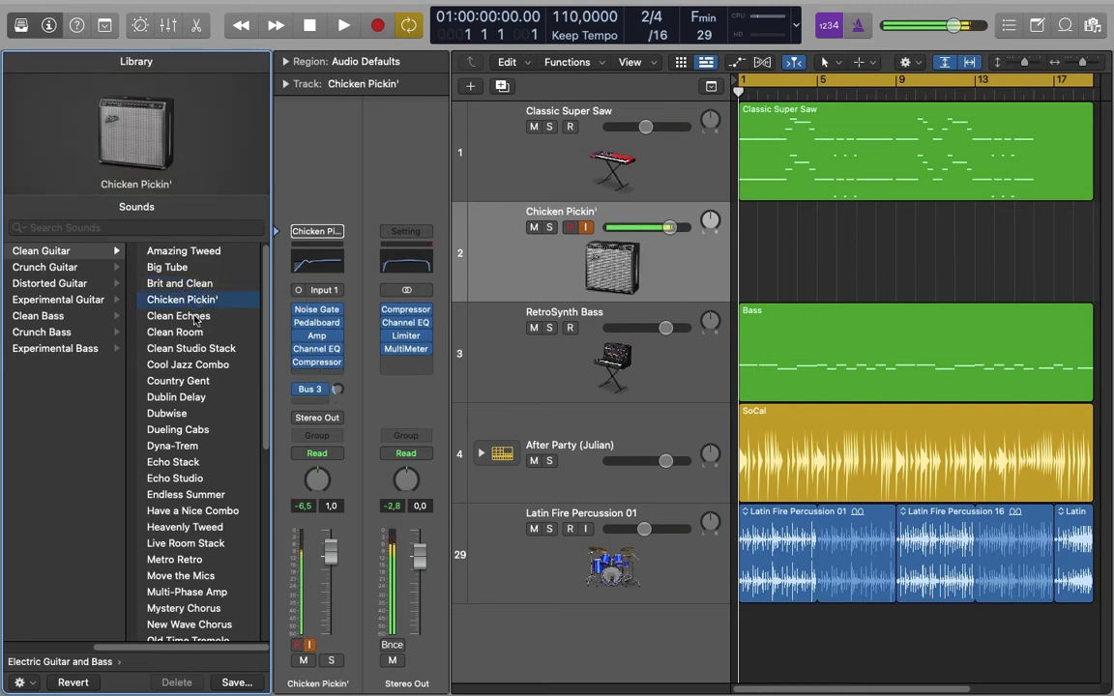
left_click(196, 317)
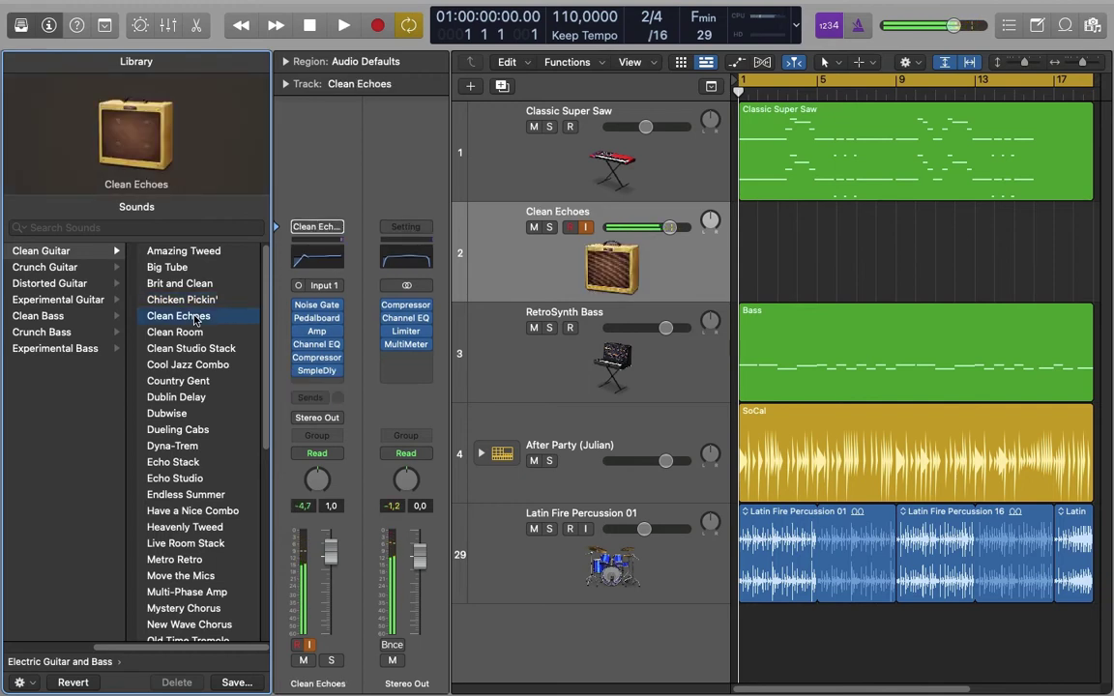
left_click(189, 334)
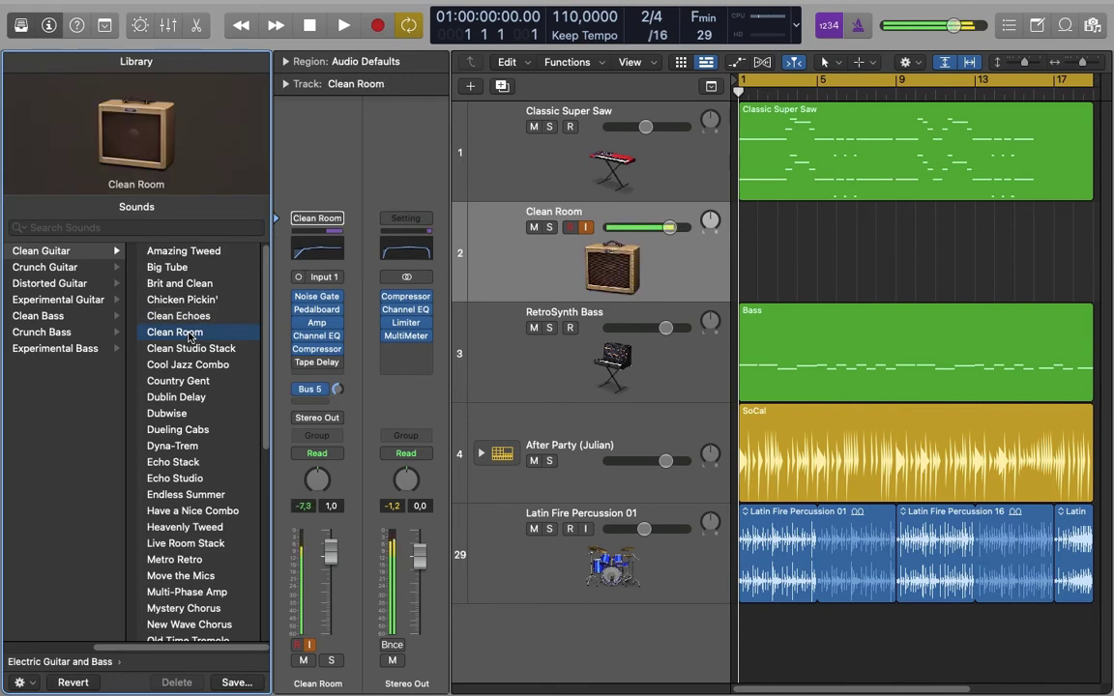
left_click(187, 349)
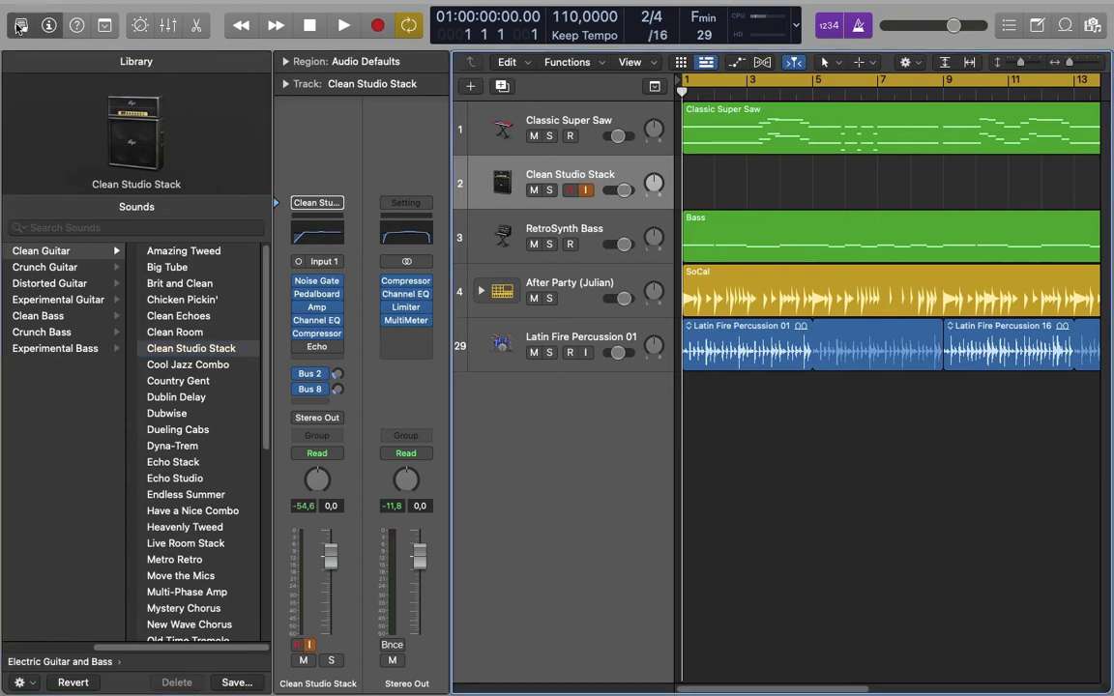
left_click(20, 26)
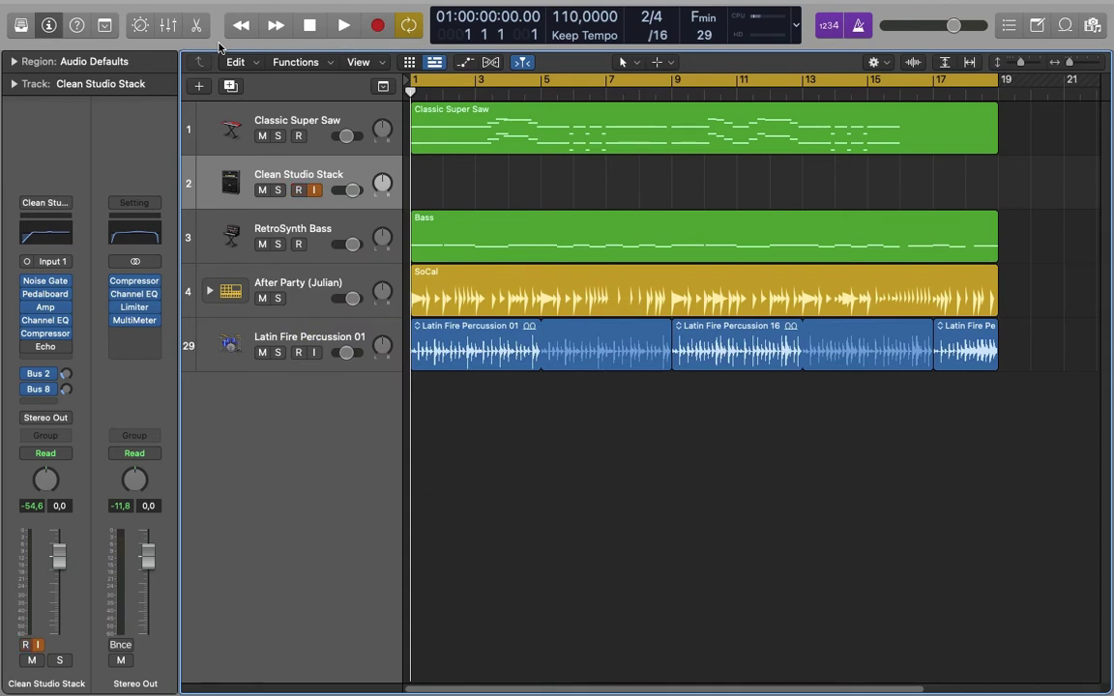
- Turn off Cycle mode, and switch the metronome click and count-in off and back on
left_click(643, 85)
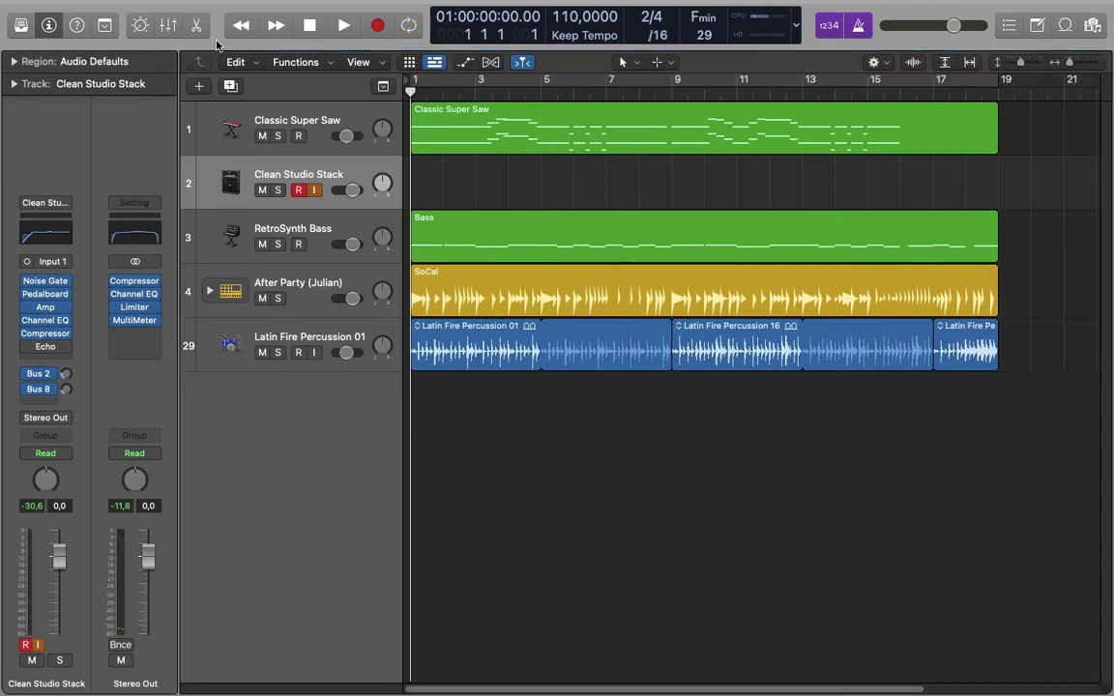
left_click(859, 30)
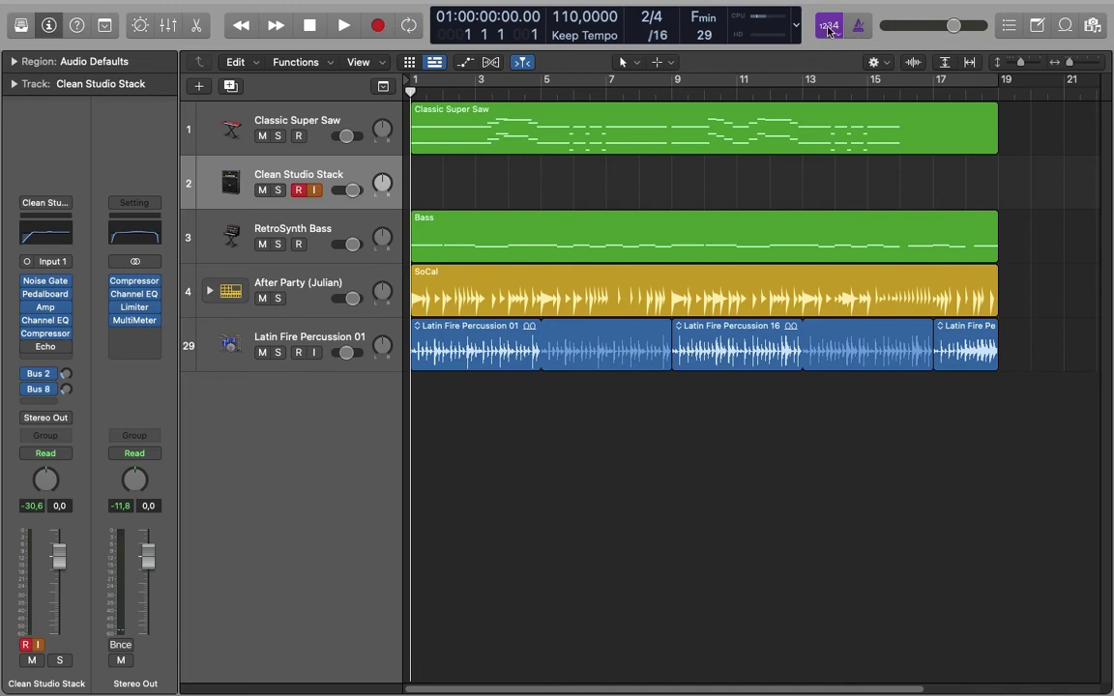
left_click(828, 29)
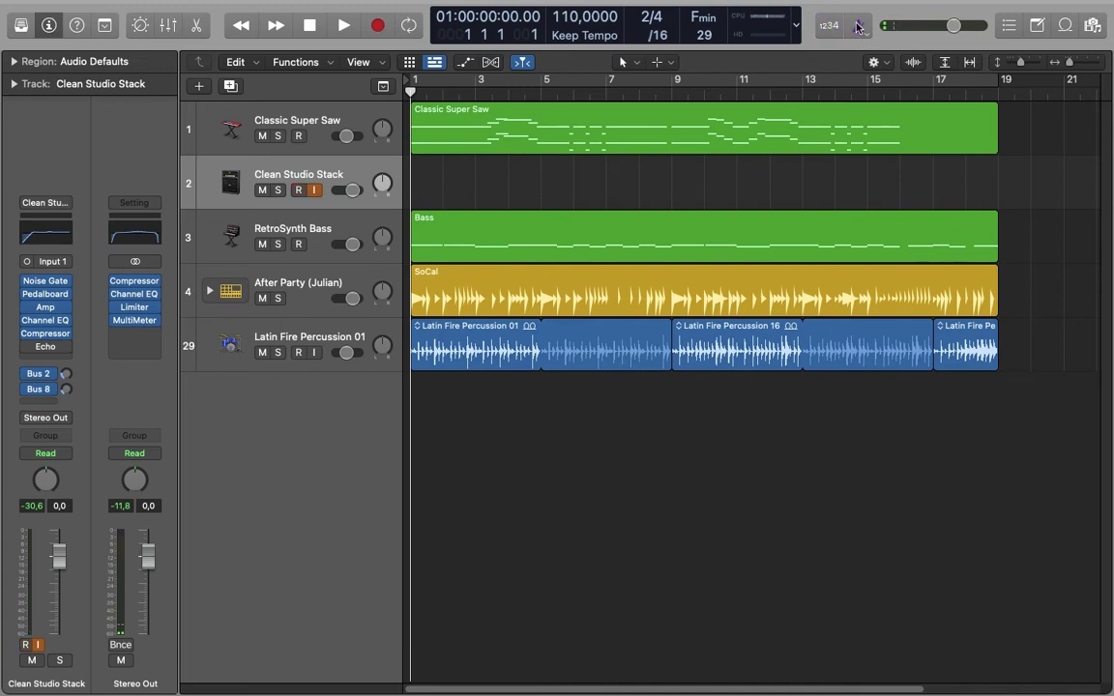
key("k")
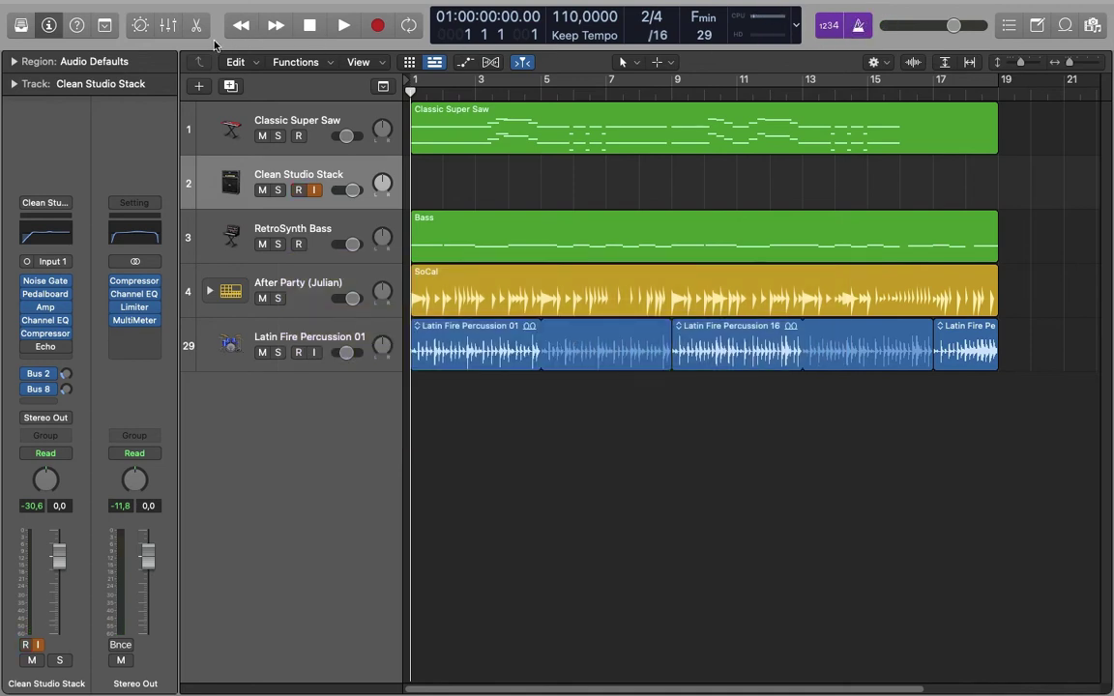
key("shift+k")
- Toggle Cycle mode on and back off, and place the playhead at the start of bar 1
key("c")
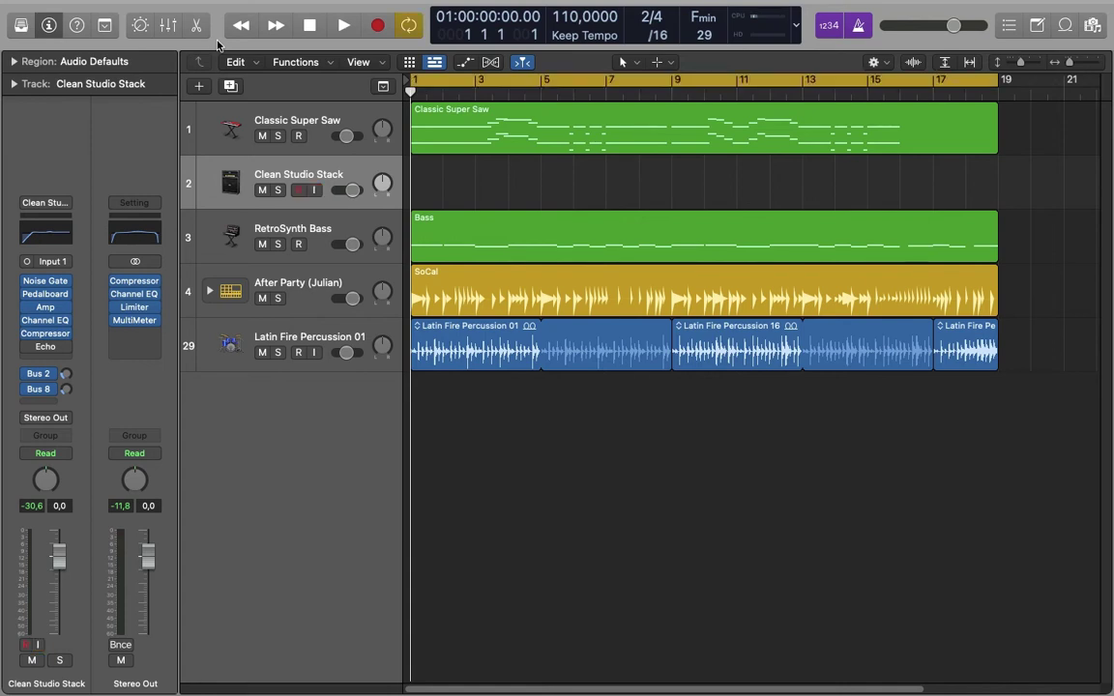
left_click(453, 78)
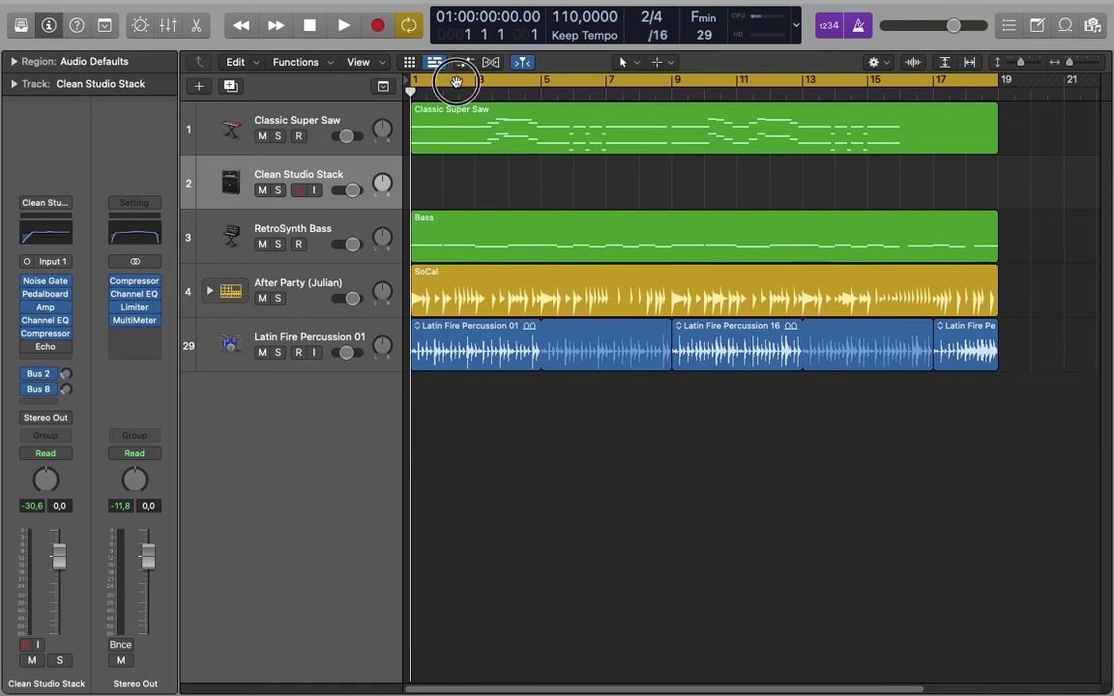
left_click_drag(417, 92, 383, 91)
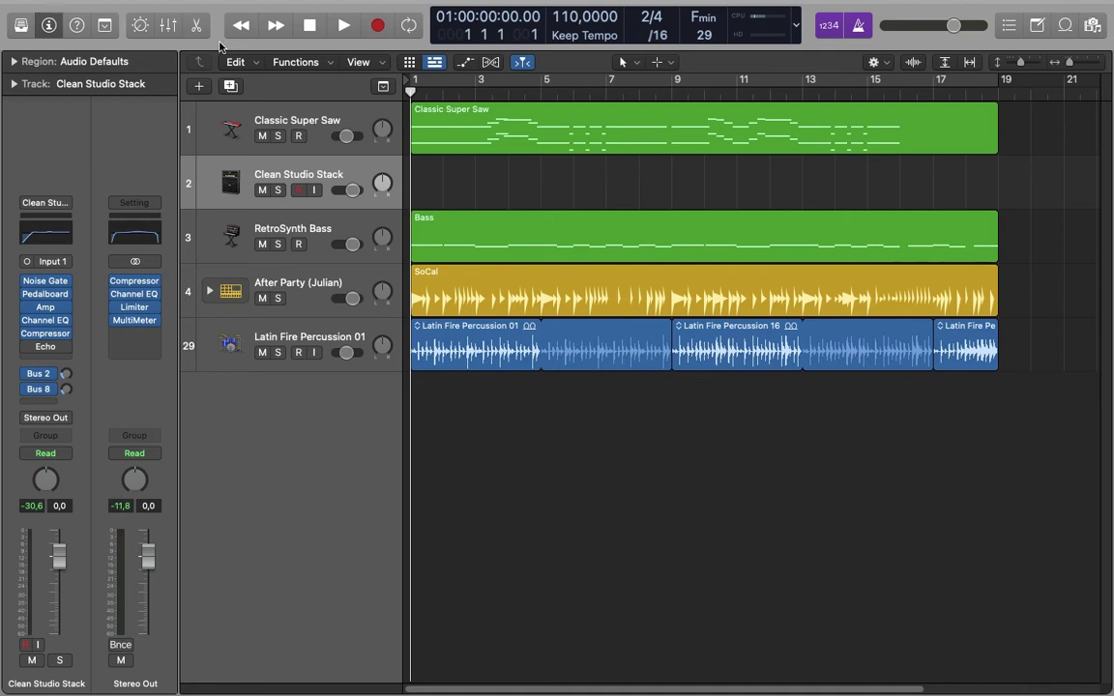
- Record a guitar take on the Clean Studio Stack track from bar 1 and stop recording in bar 22
key("r")
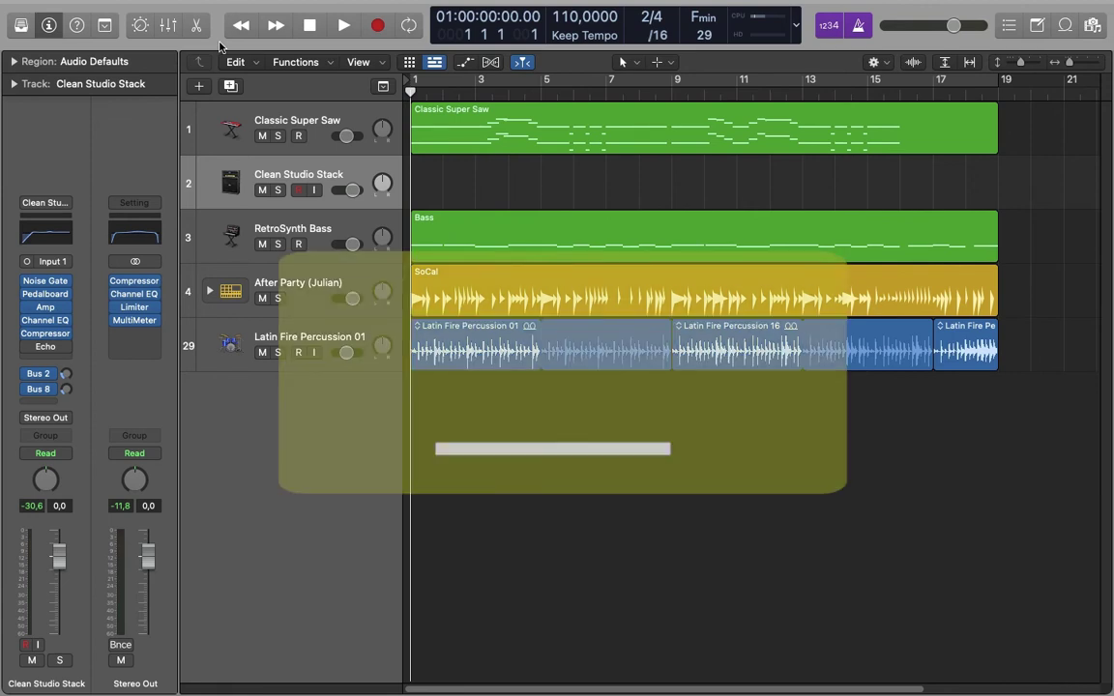
key("z")
left_click(378, 26)
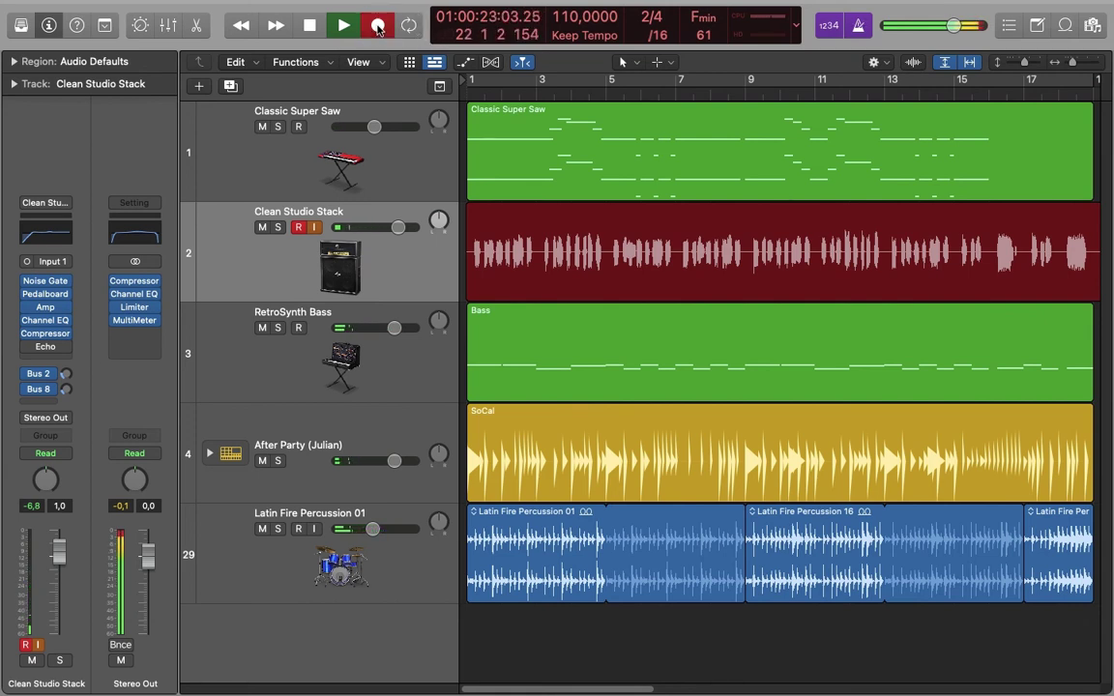
left_click(310, 26)
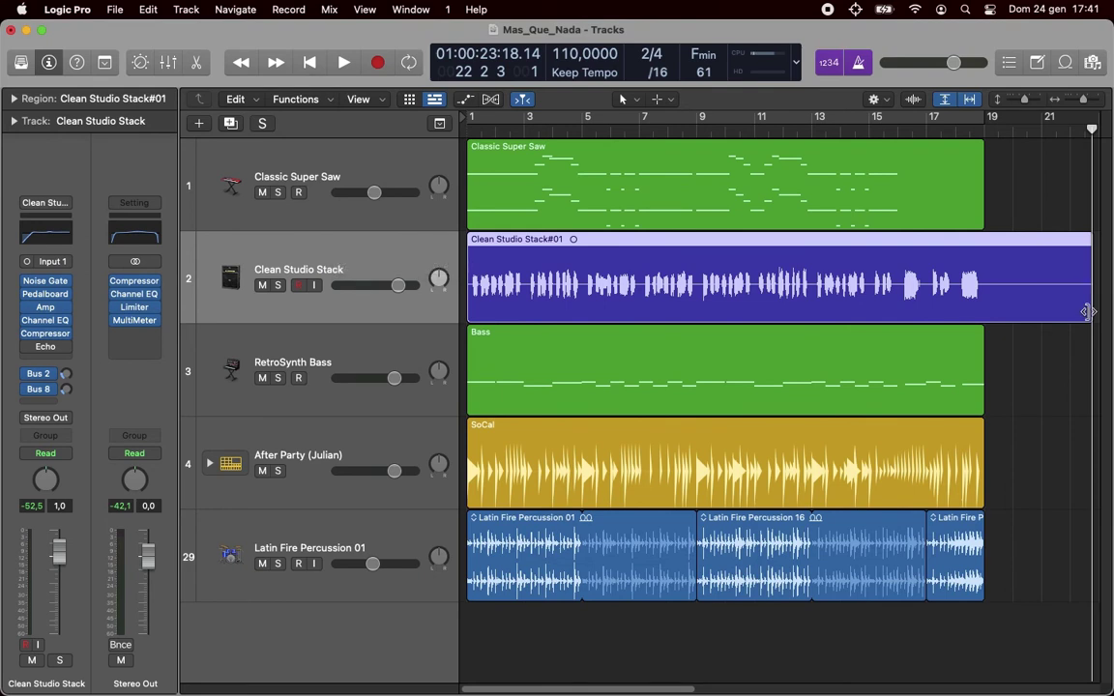
- Trim the recorded guitar region's end to line up with the other tracks' regions, and inspect its waveform in the audio editor
left_click_drag(1088, 311, 979, 301)
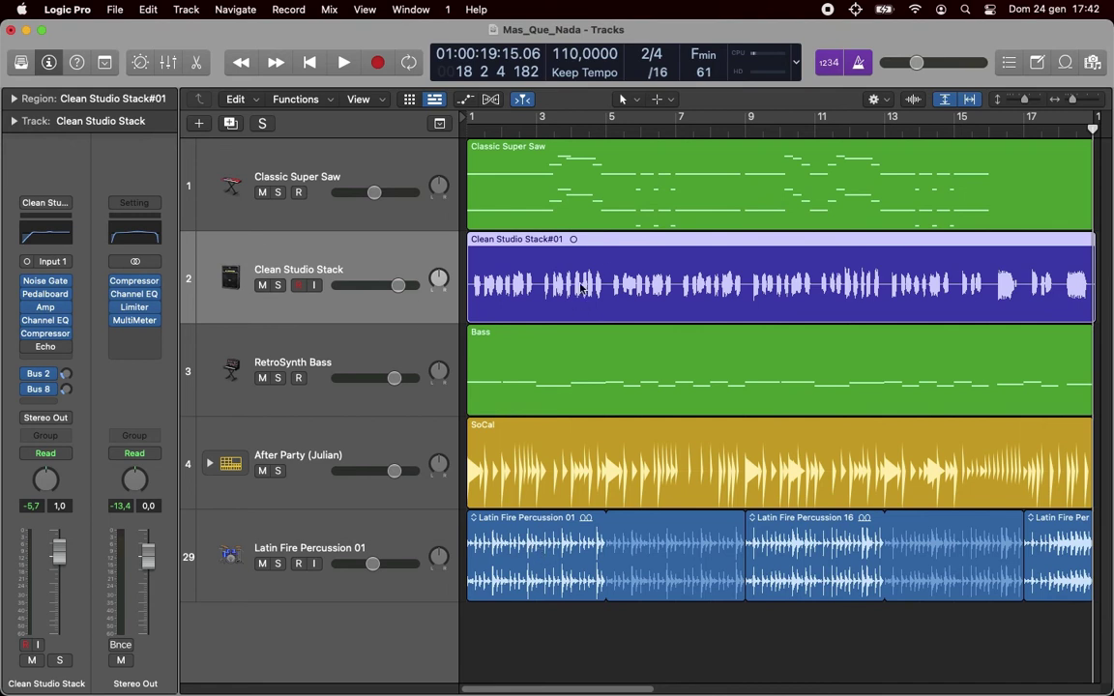
key("e")
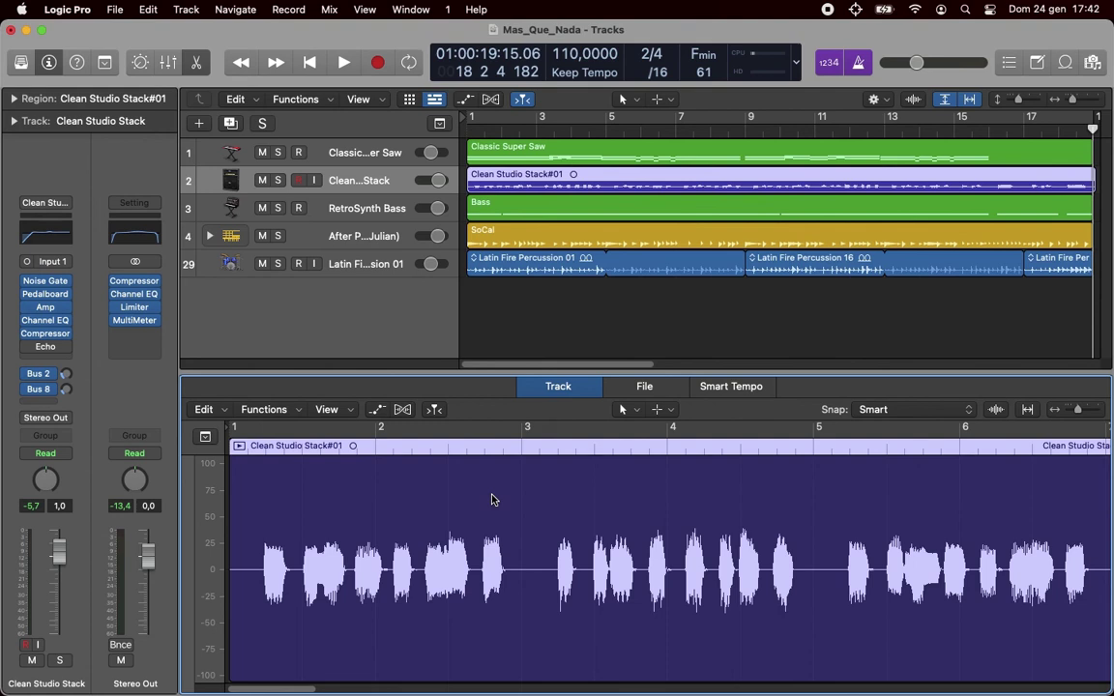
key("e")
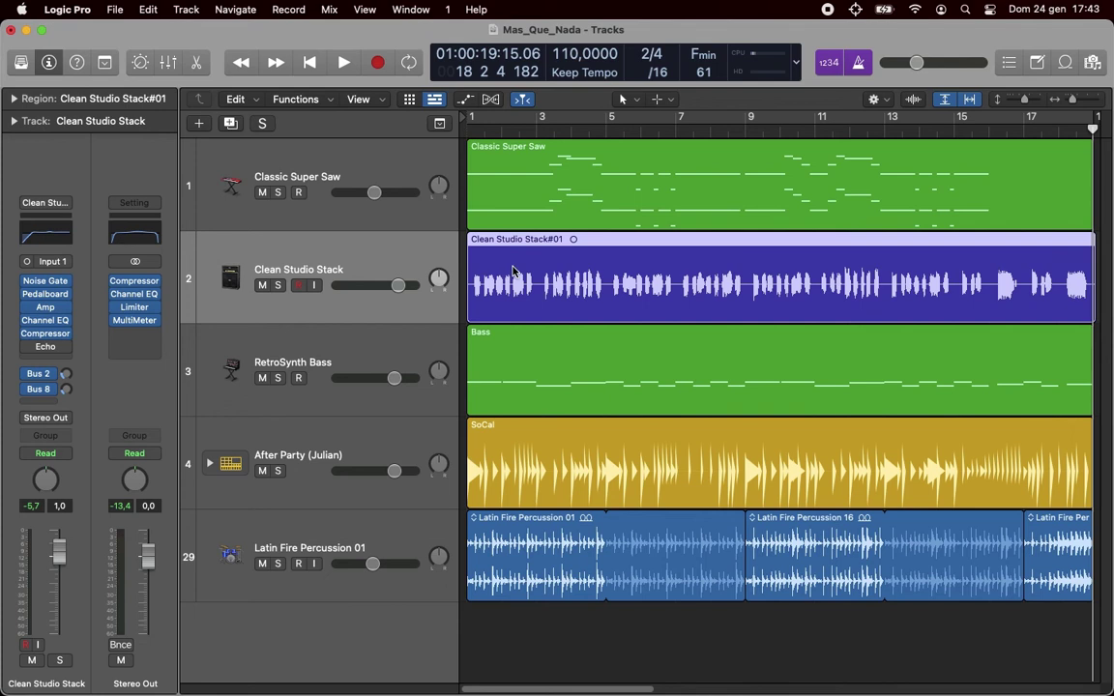
- Solo the Clean Studio Stack track and open the sound Library for it
key("ctrl+alt+super+s")
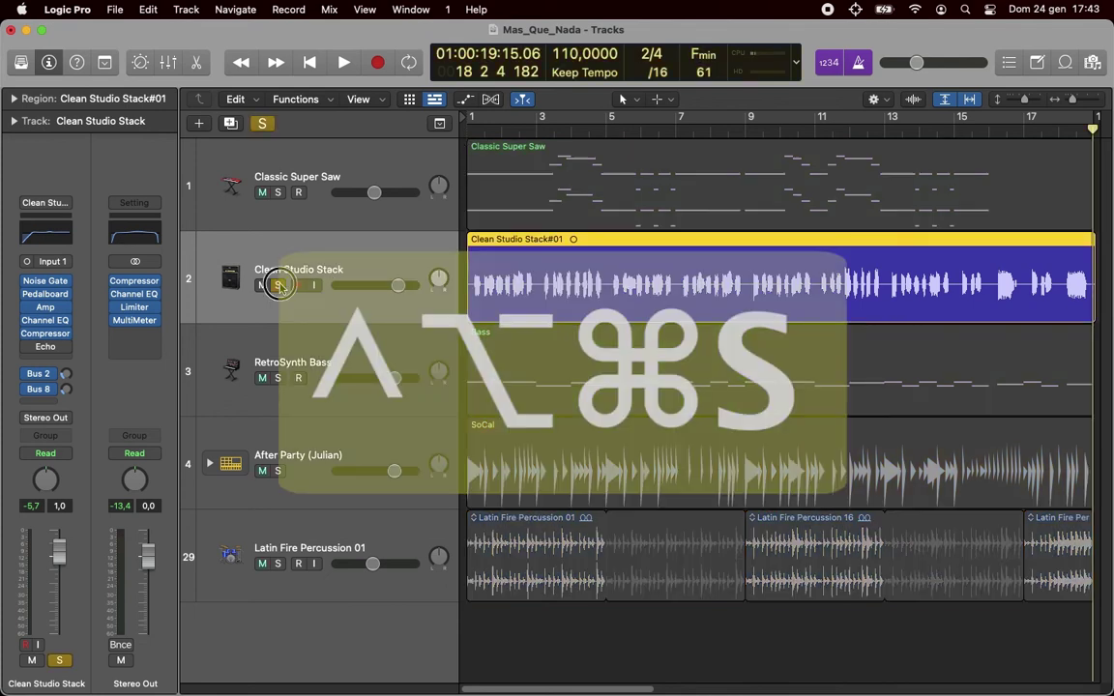
left_click(21, 64)
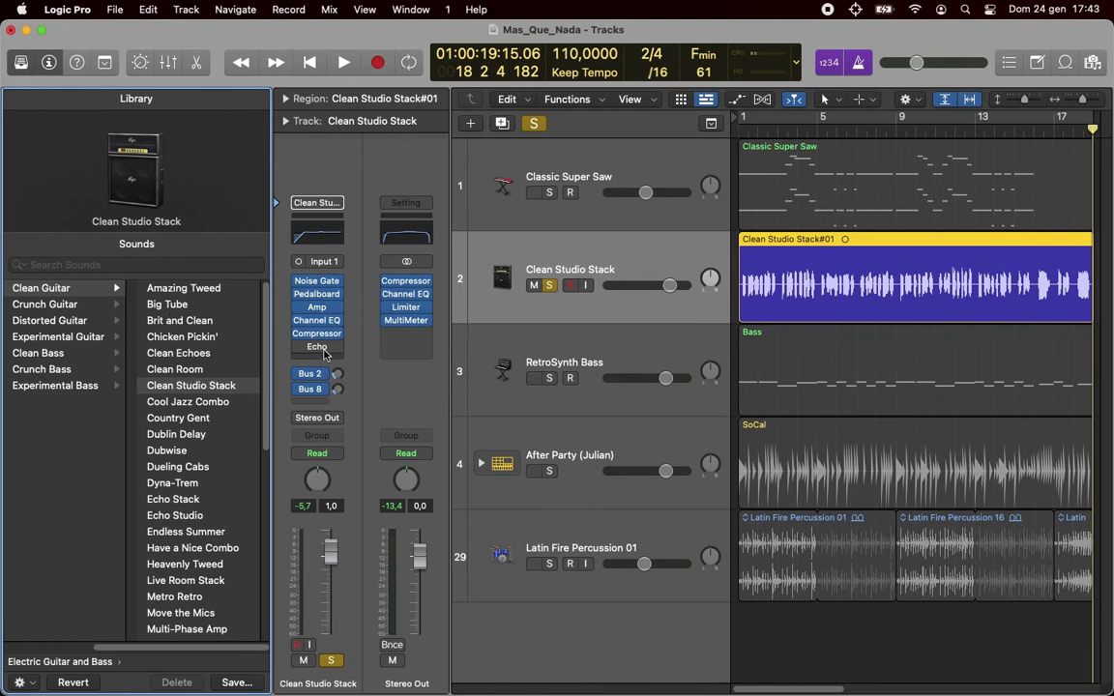
- Turn on Cycle mode over the song's bars and start looped playback of the soloed guitar track
key("c")
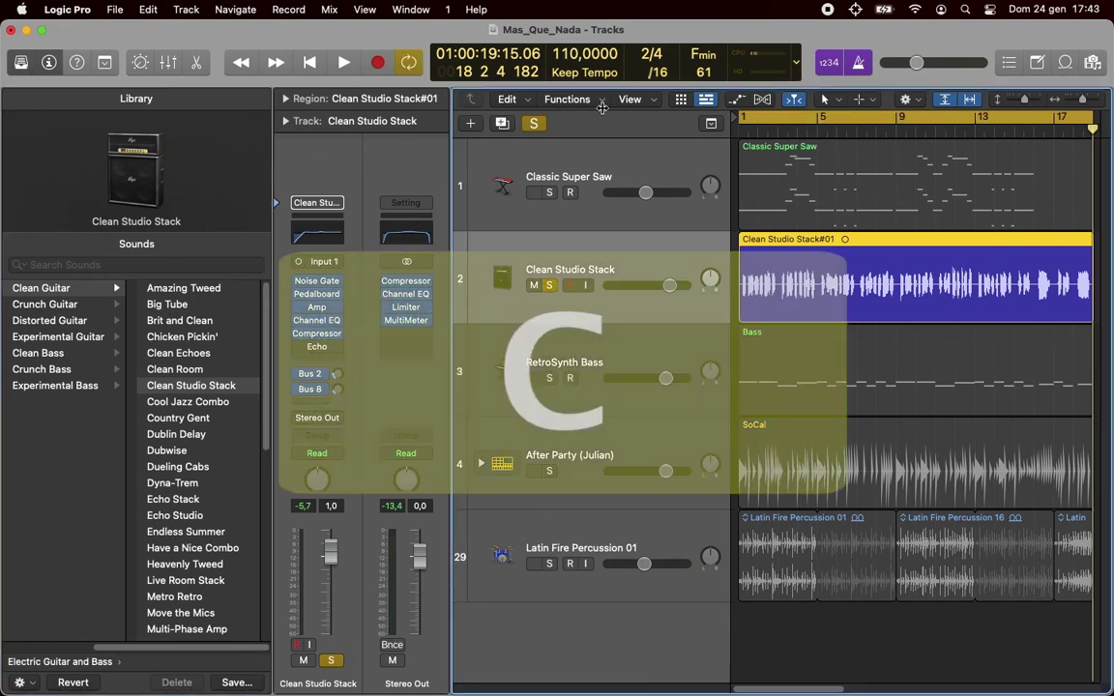
scroll(905, 180, "right", 10)
scroll(905, 179, "left", 10)
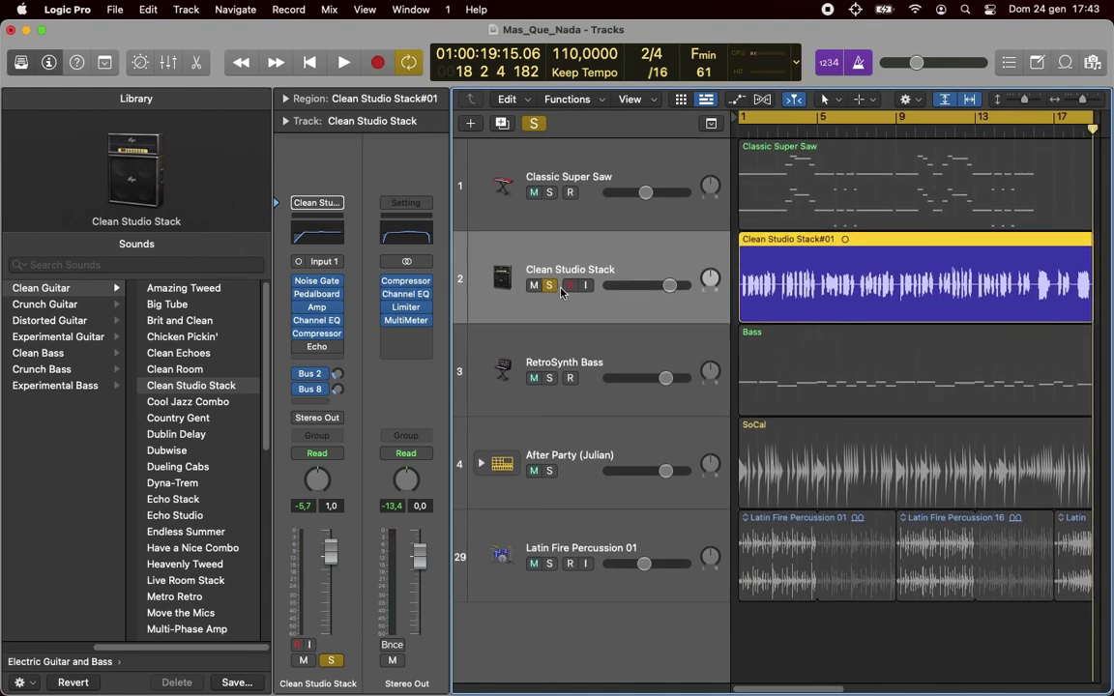
key("space")
- Audition Clean Guitar patches on the guitar track during playback, going through the list from Amazing Tweed to Dueling Cabs
left_click(188, 290)
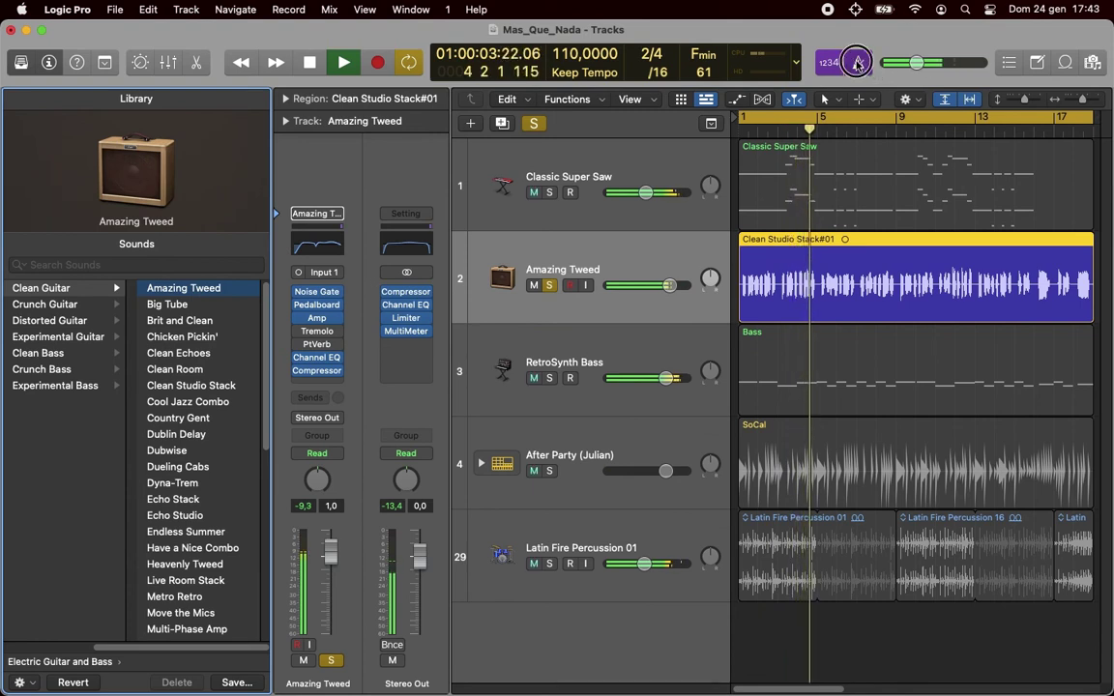
left_click(177, 305)
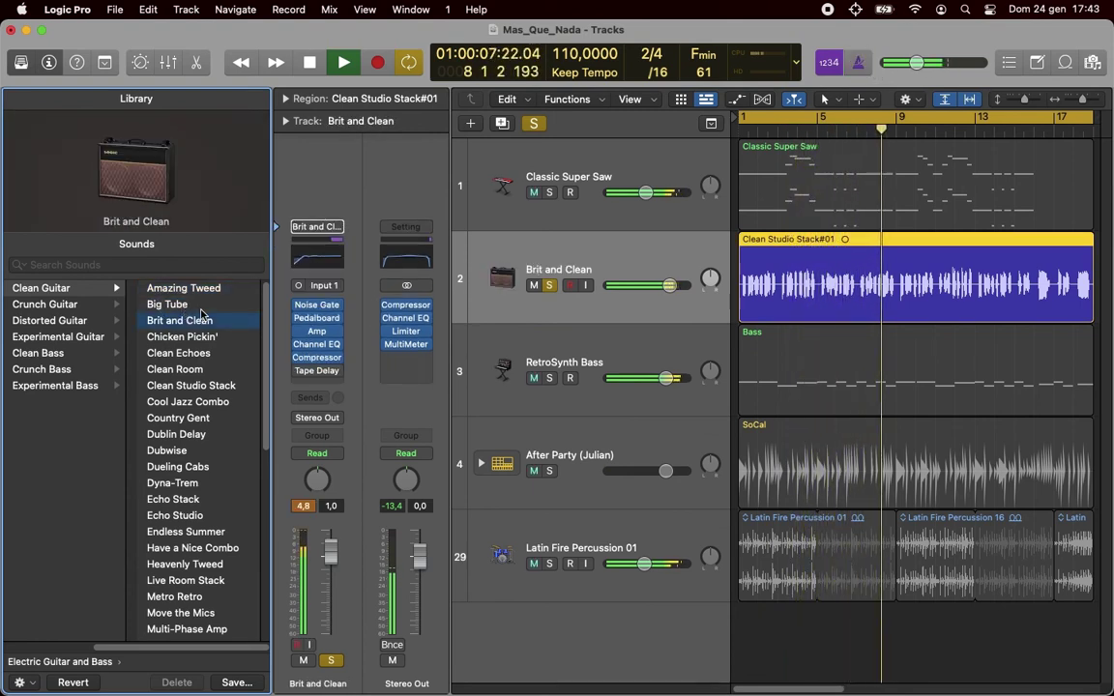
key("Down")
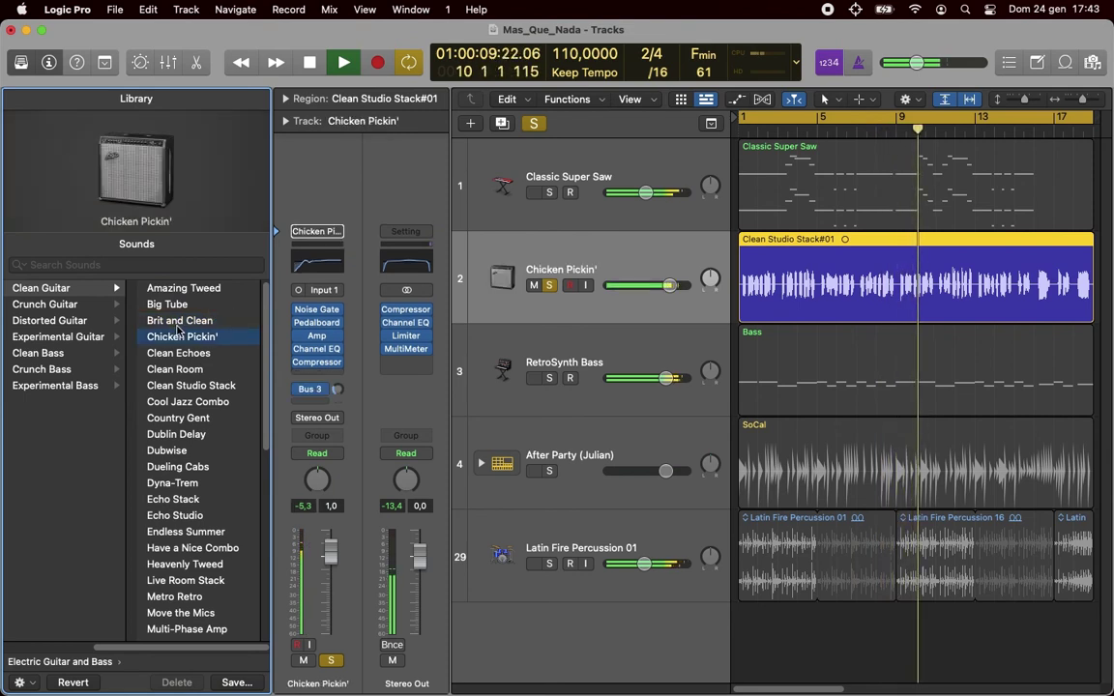
key("Down")
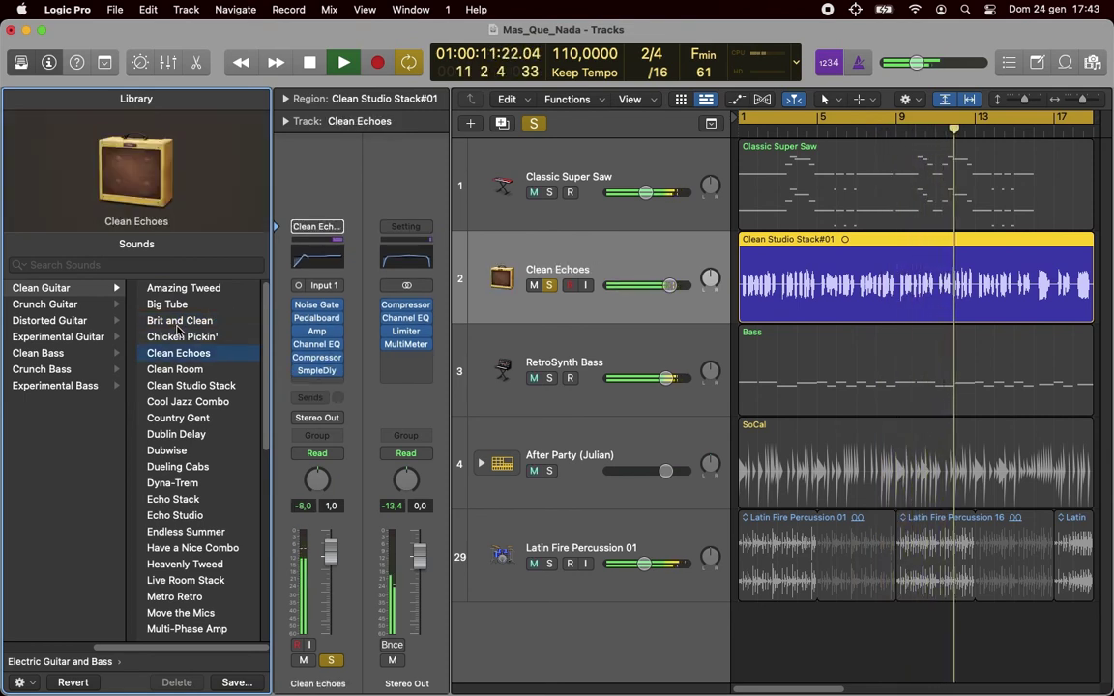
key("Down")
key("Down")
key("Down")
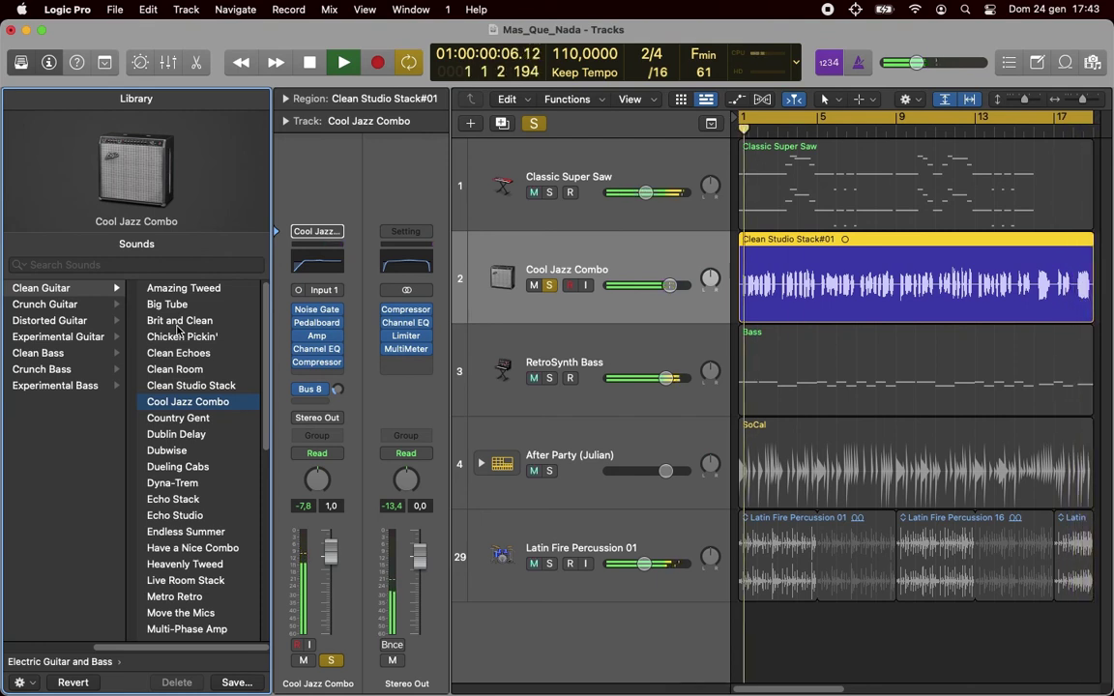
key("Down")
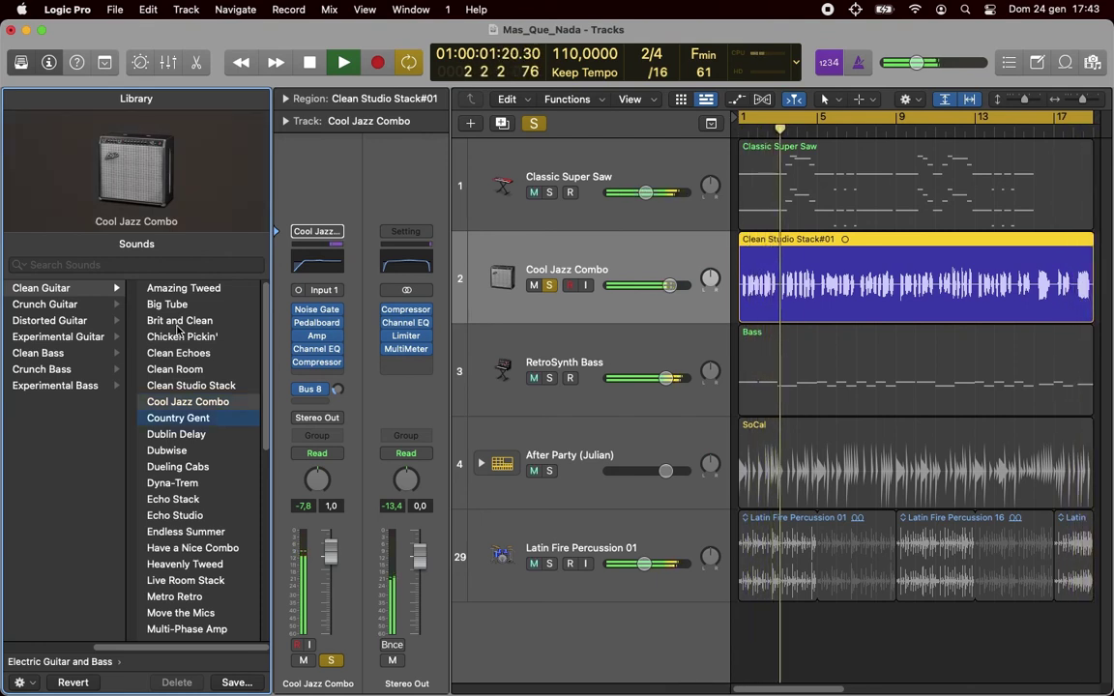
key("Down")
key("Down")
key("Down")
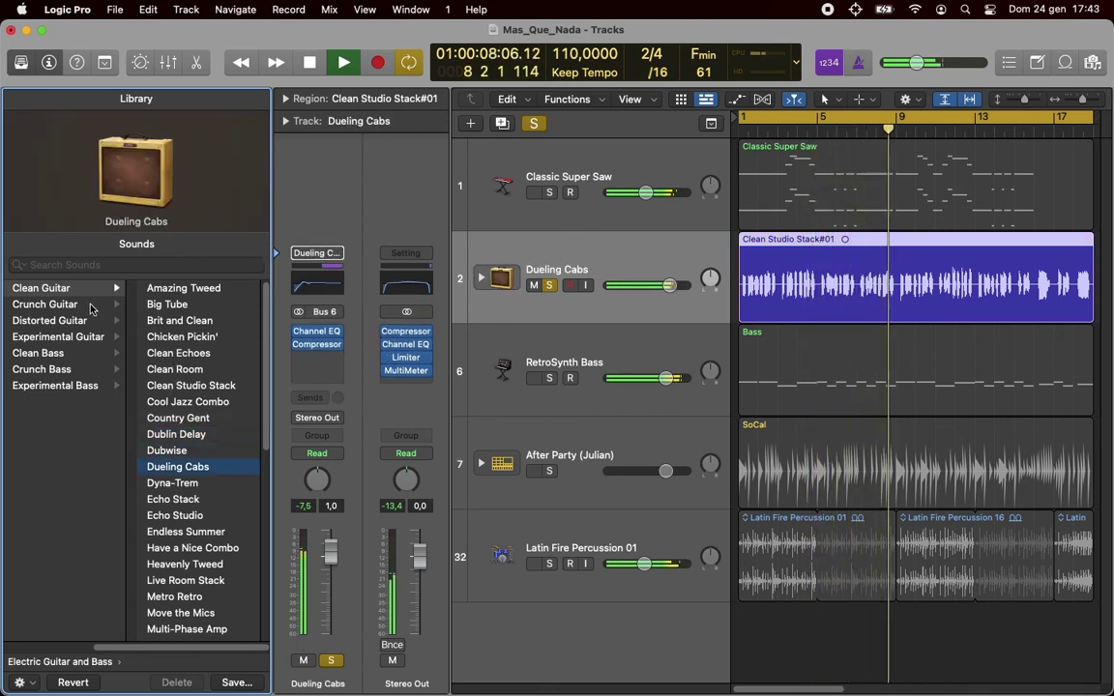
- Audition the Crunch Guitar patches Amp Switcher and Boutique Tweed on the guitar track
left_click(68, 305)
left_click(184, 291)
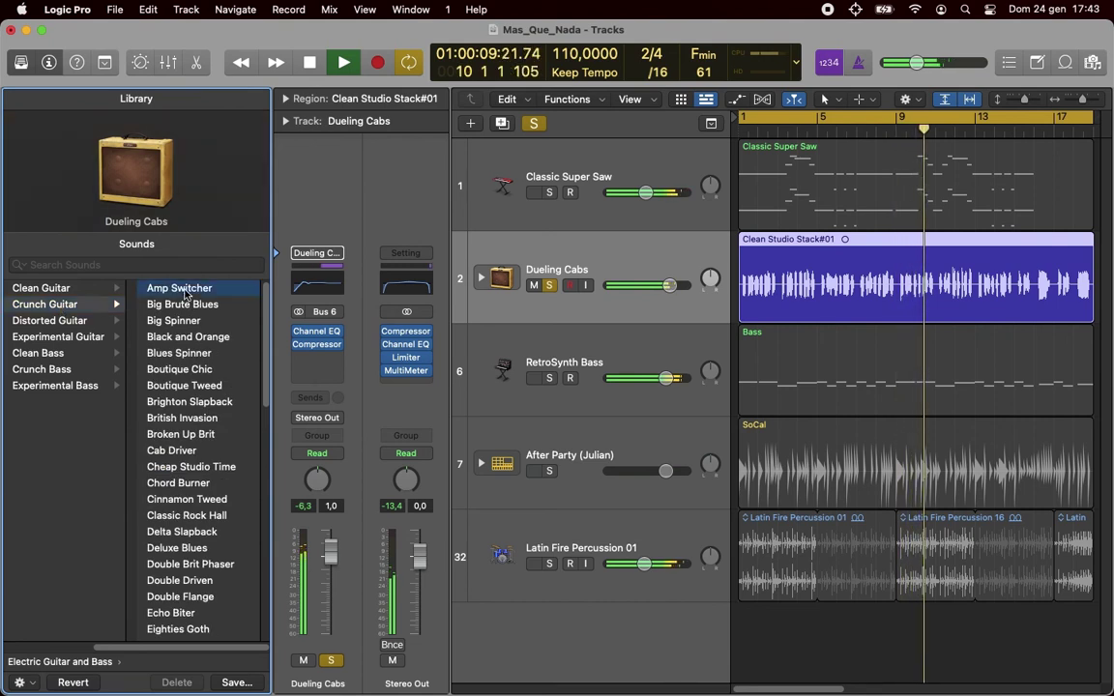
left_click(178, 390)
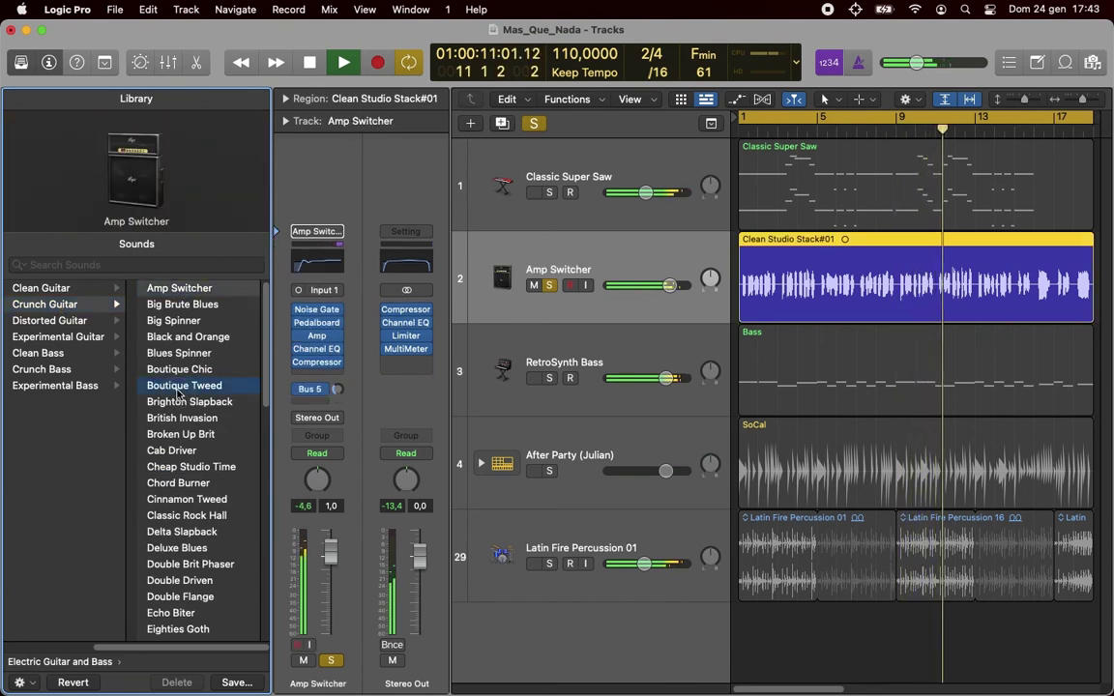
- Audition the Distorted Guitar patches American Metal, Black DI and Citric Acid on the guitar track
left_click(53, 320)
left_click(179, 289)
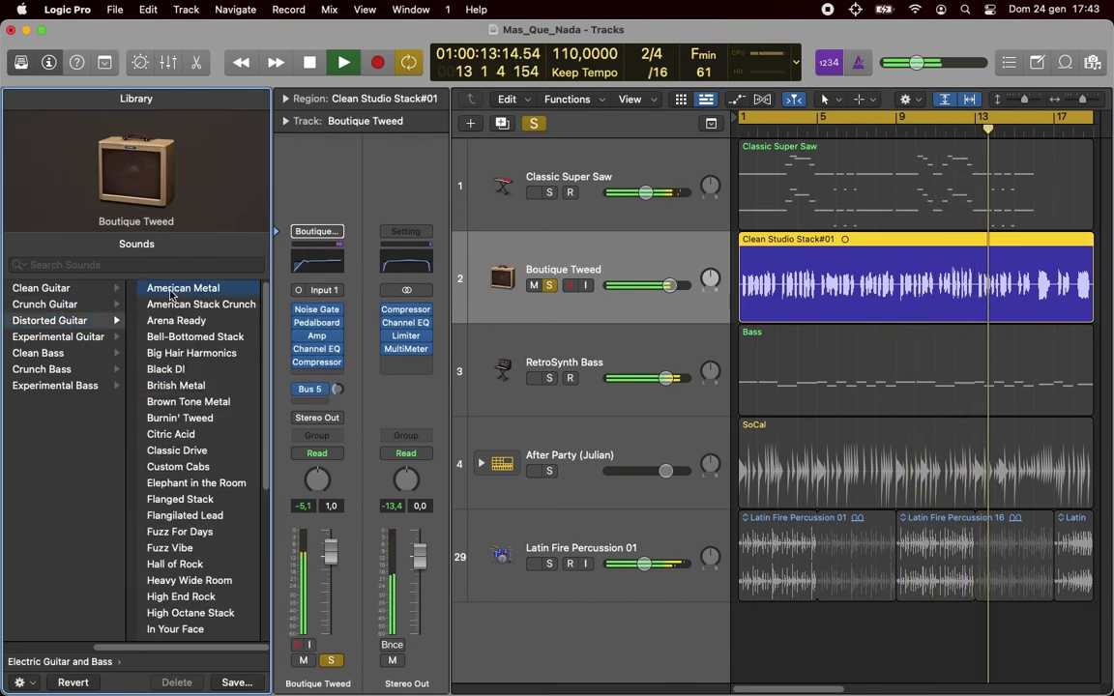
left_click(180, 370)
left_click(170, 434)
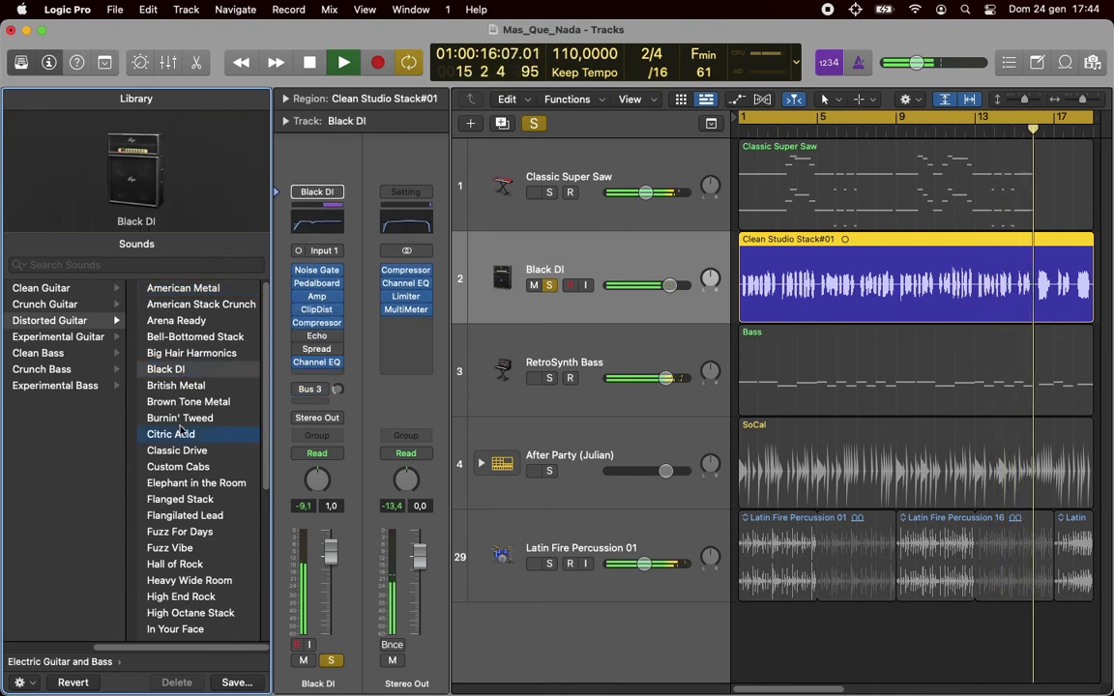
- Set the guitar track back to the Clean Guitar patch Clean Studio Stack, then stop playback and return the playhead to bar 1
left_click(60, 291)
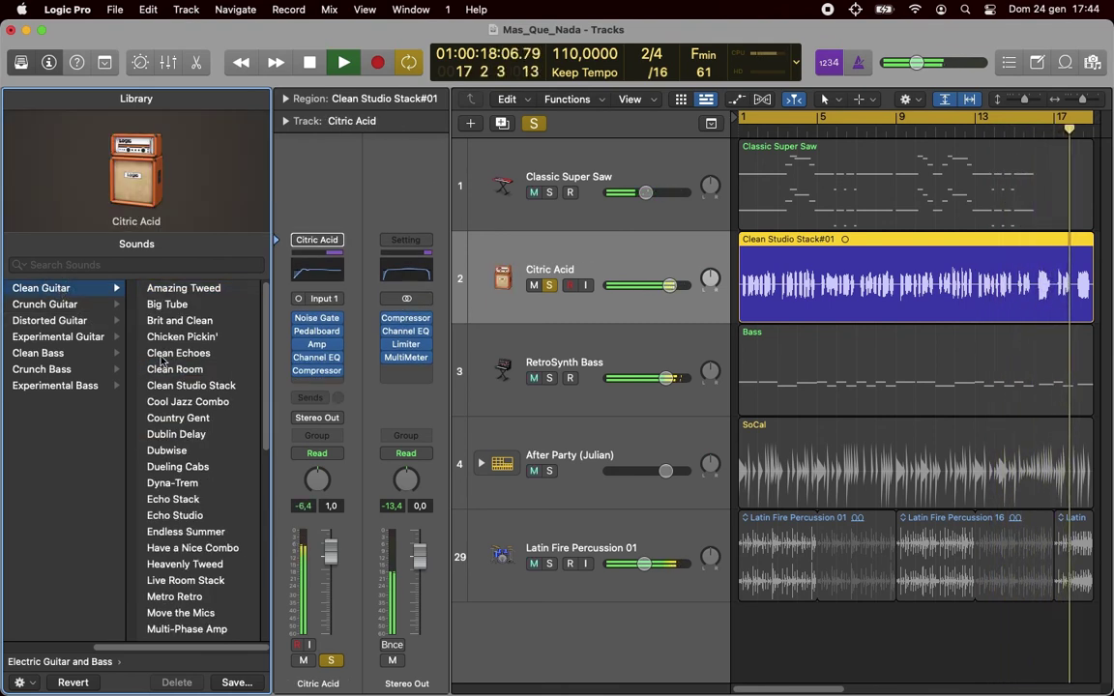
left_click(179, 386)
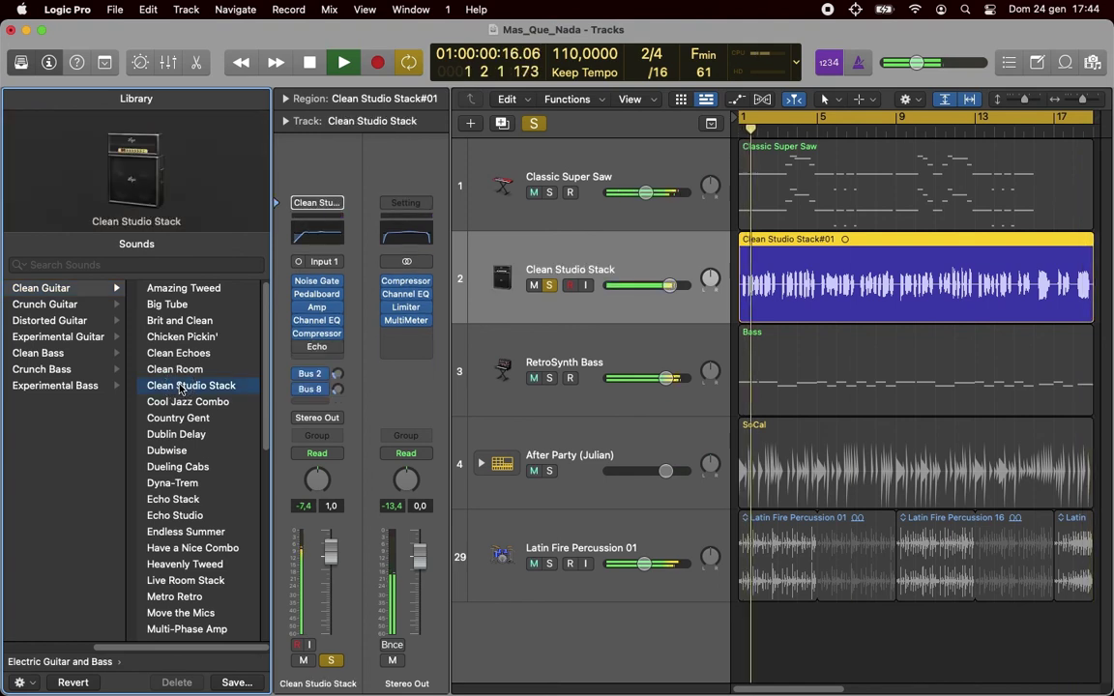
key("space")
left_click(314, 63)
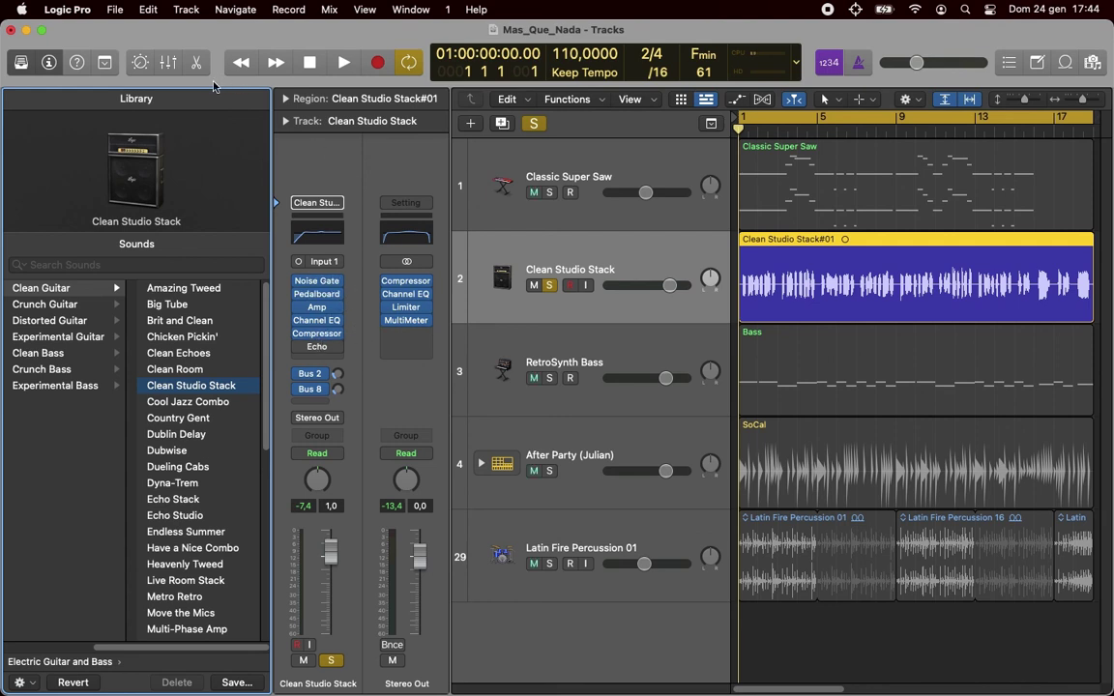
- Close the sound Library and unsolo the Clean Studio Stack track
key("y")
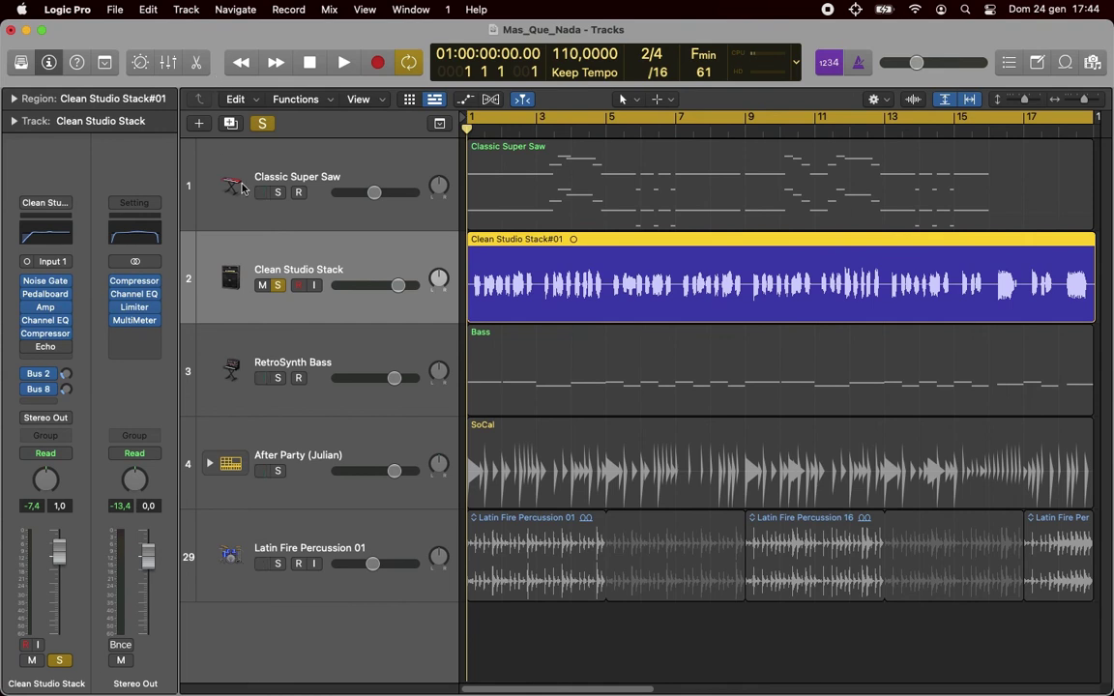
left_click(276, 286)
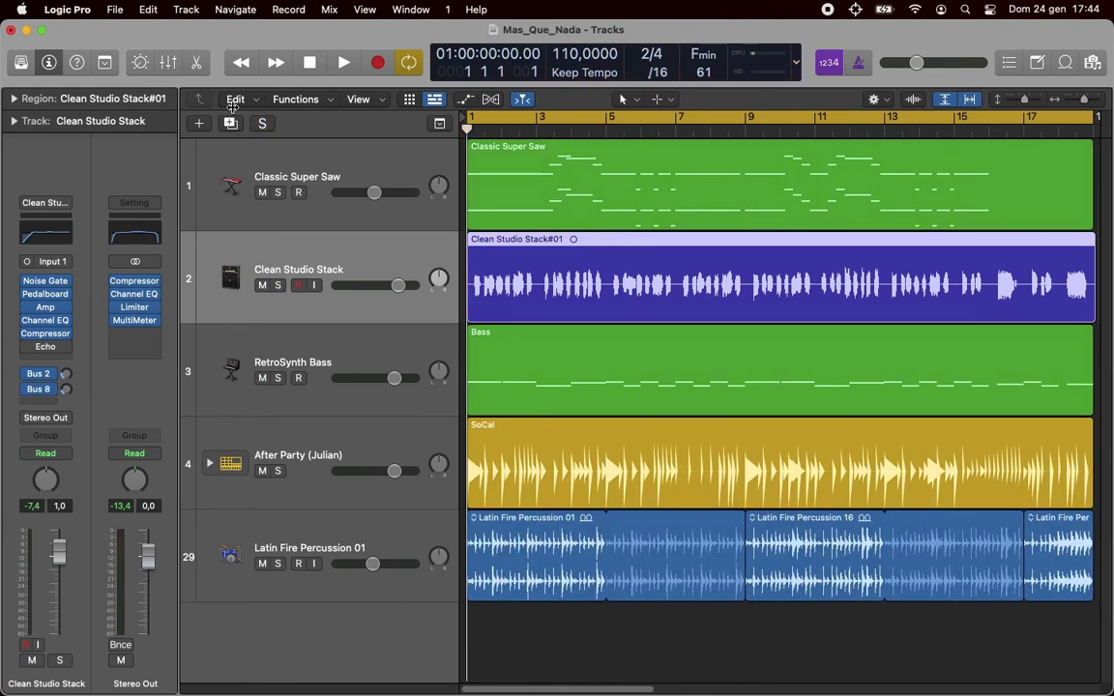